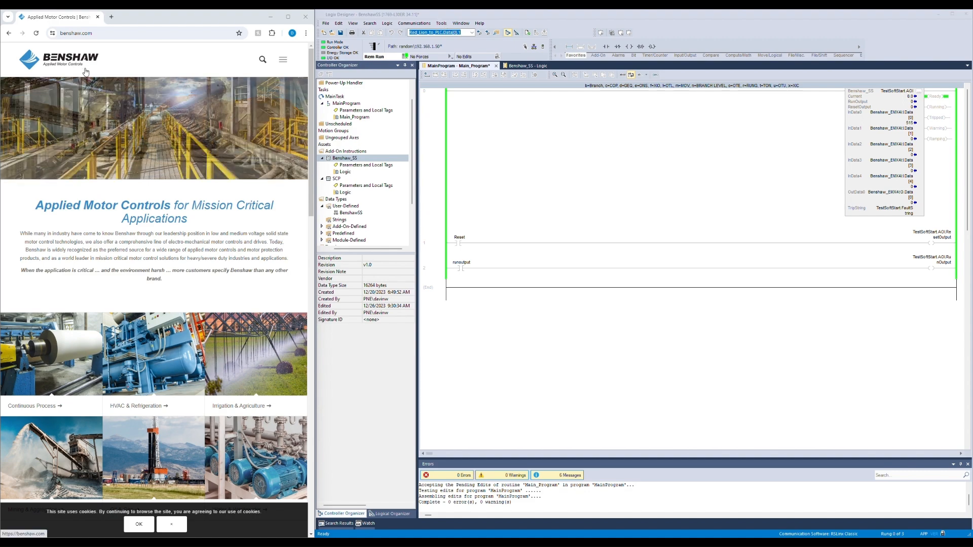
Step: Open the EMX4e/EMX4i EtherNet/IP Card user guide from the Benshaw website's document library under Communication Devices
{"action": "scroll", "coordinate": [85, 71], "scroll_direction": "down", "scroll_amount": 2}
{"action": "scroll", "coordinate": [86, 72], "scroll_direction": "down", "scroll_amount": 15}
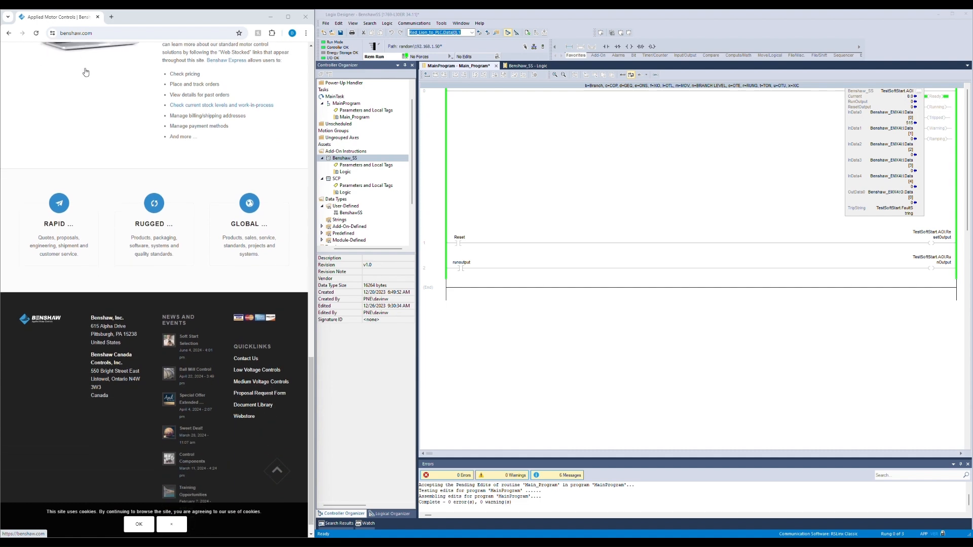
{"action": "left_click", "coordinate": [253, 386]}
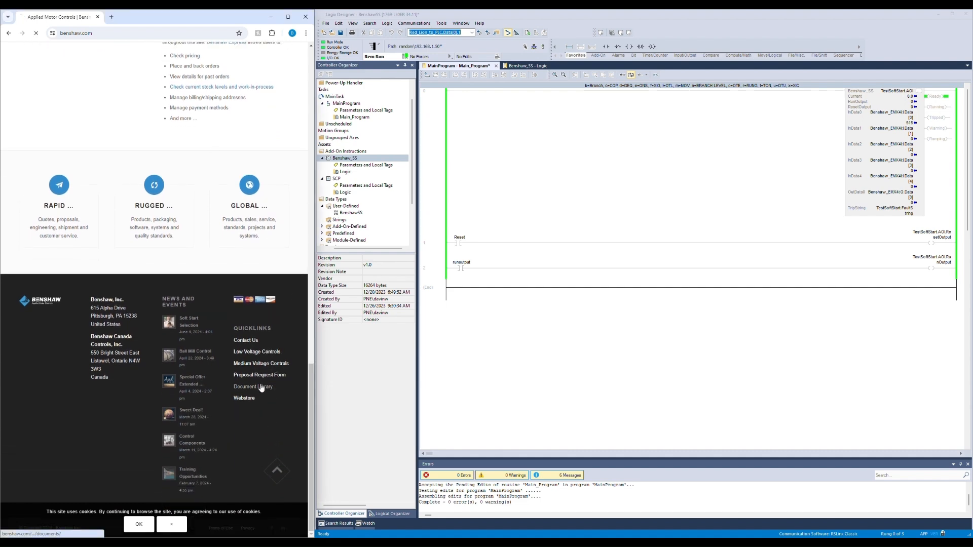
{"action": "scroll", "coordinate": [239, 242], "scroll_direction": "down", "scroll_amount": 15}
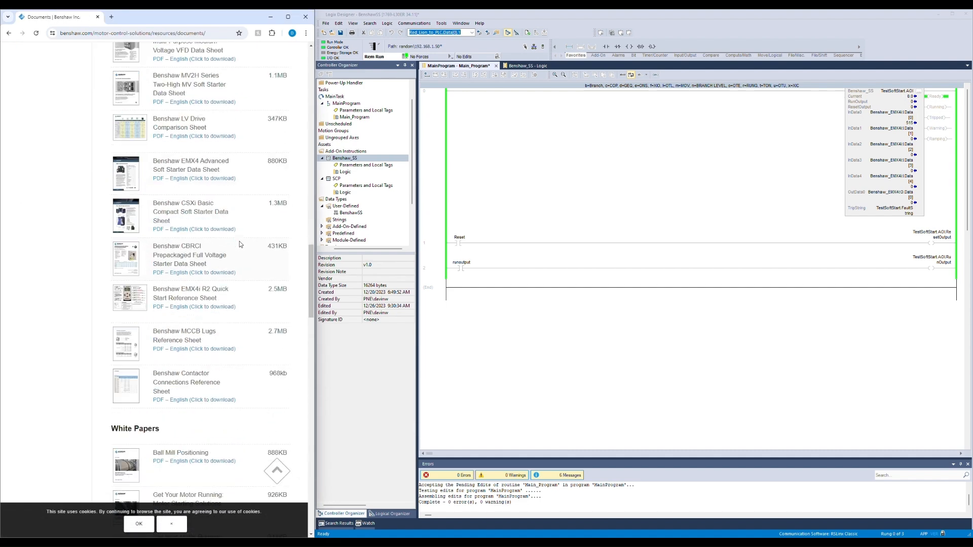
{"action": "scroll", "coordinate": [239, 241], "scroll_direction": "down", "scroll_amount": 7}
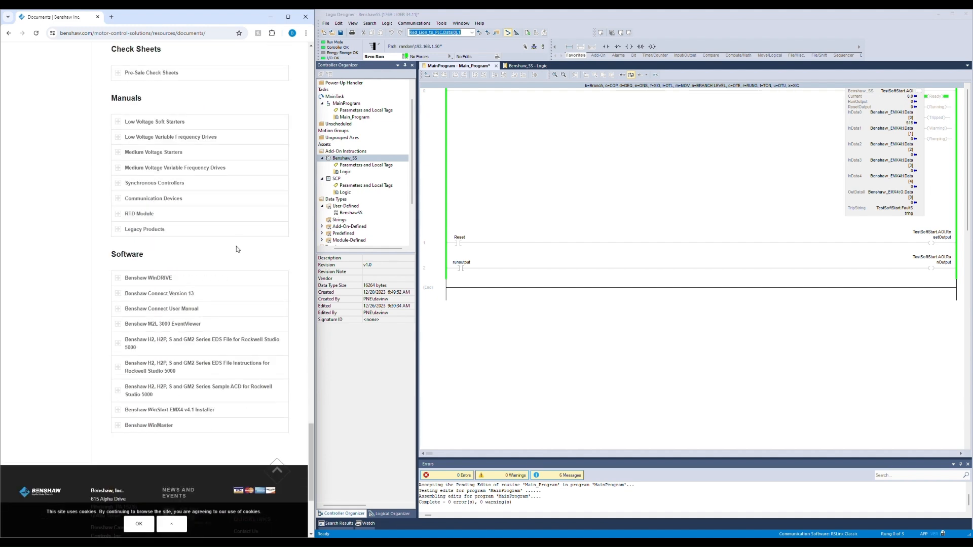
{"action": "left_click", "coordinate": [117, 202]}
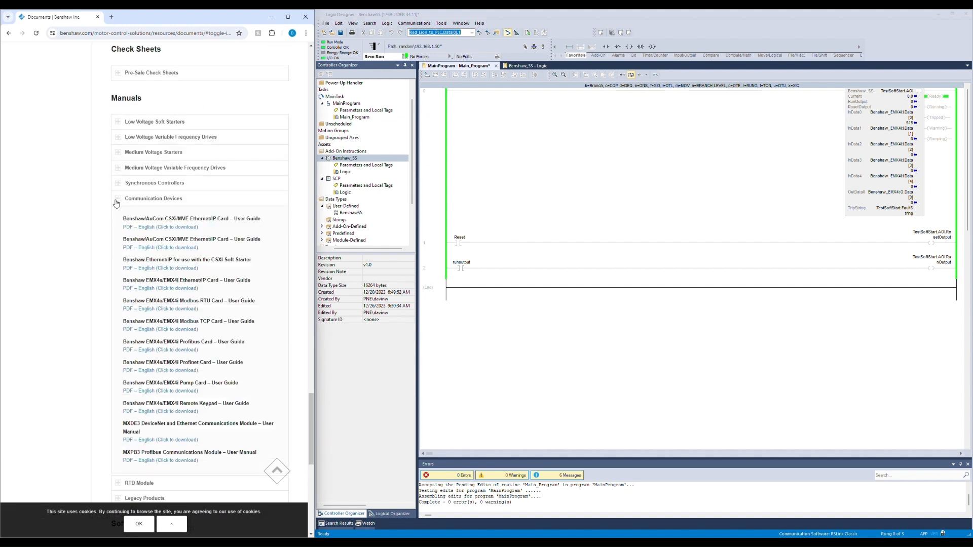
{"action": "left_click", "coordinate": [162, 288]}
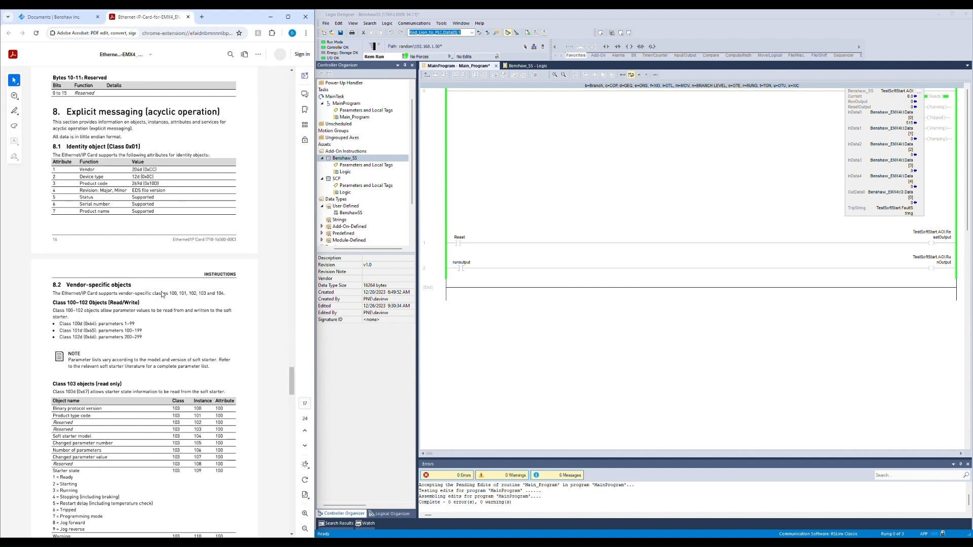
Step: Review the guide's explicit messaging section and the EtherNet soft starter module in the I/O configuration
{"action": "scroll", "coordinate": [188, 282], "scroll_direction": "up", "scroll_amount": 1}
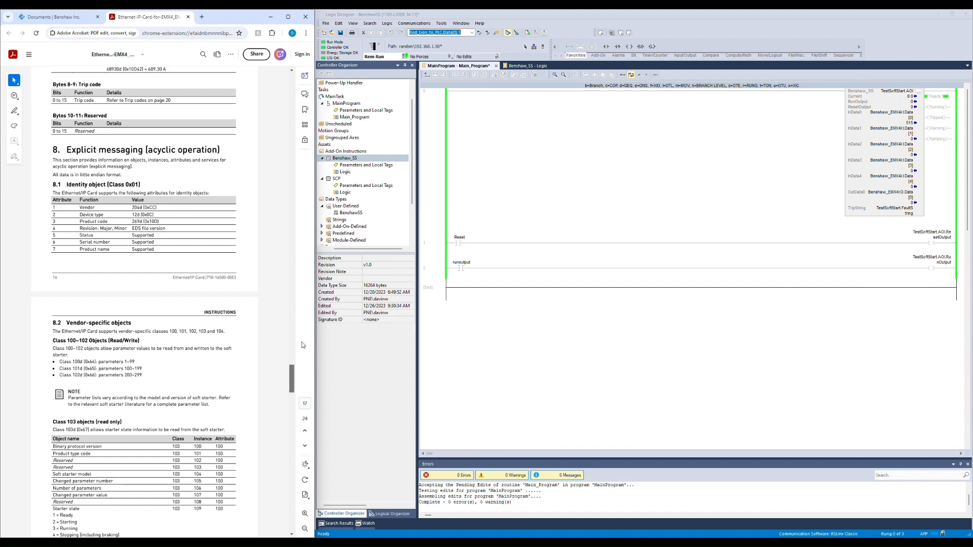
{"action": "left_click_drag", "start_coordinate": [292, 379], "coordinate": [292, 87]}
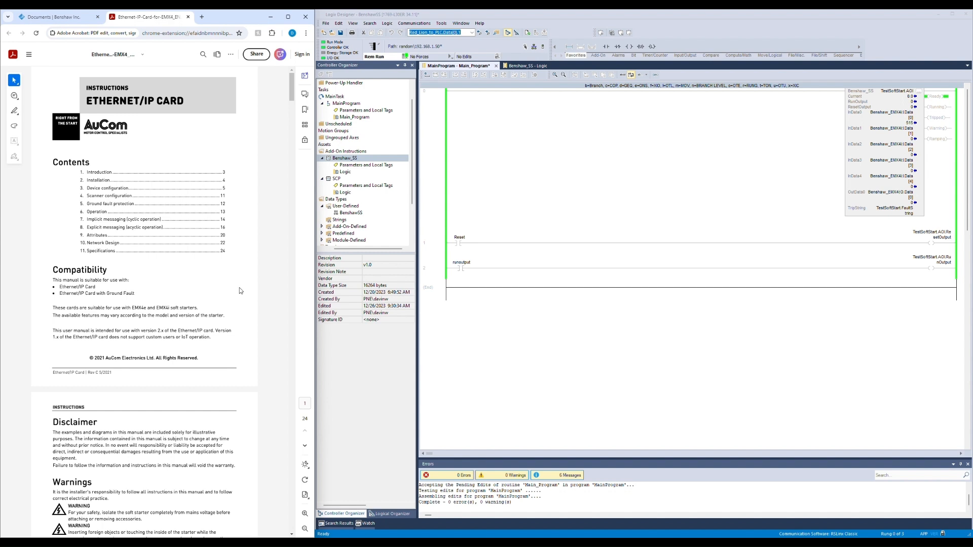
{"action": "scroll", "coordinate": [367, 209], "scroll_direction": "down", "scroll_amount": 3}
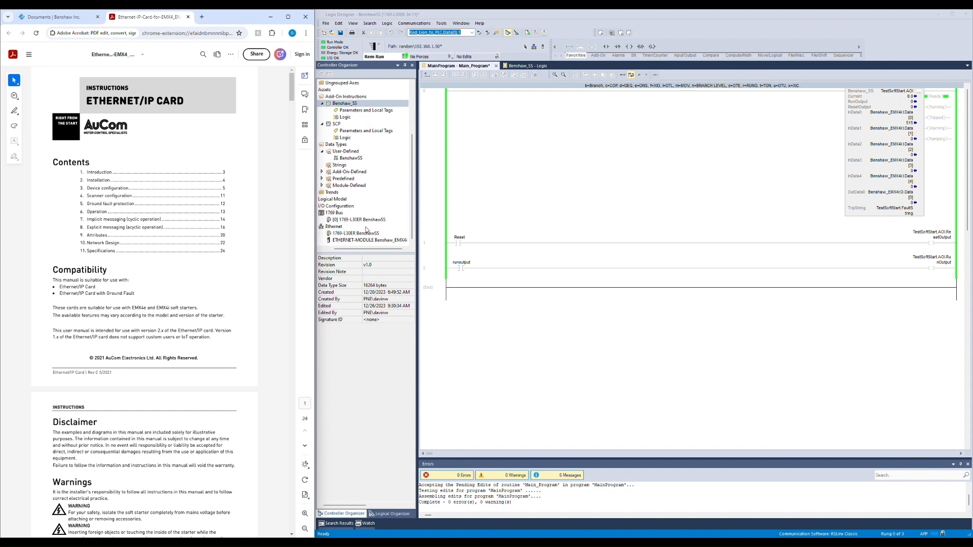
{"action": "left_click", "coordinate": [370, 241]}
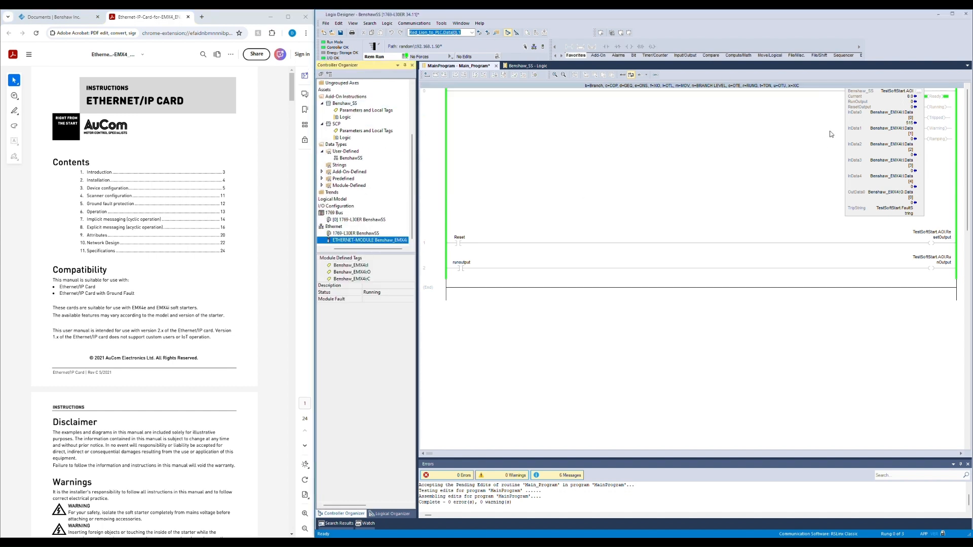
{"action": "left_click", "coordinate": [817, 156]}
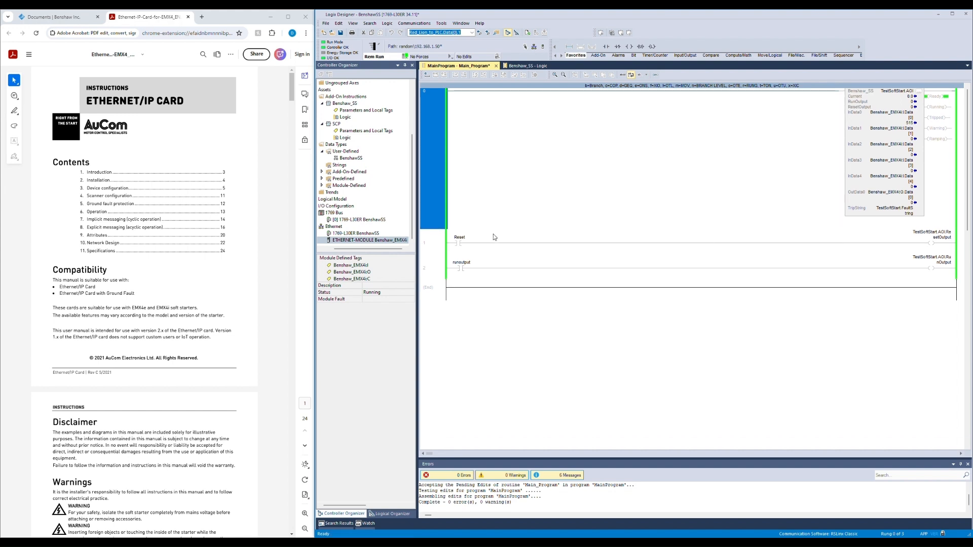
{"action": "left_click", "coordinate": [441, 253]}
{"action": "left_click", "coordinate": [437, 269]}
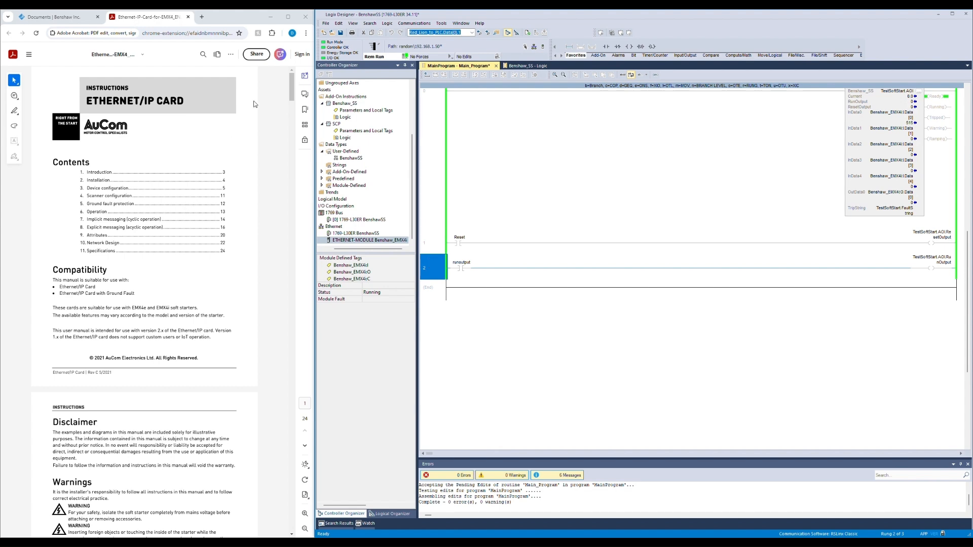
{"action": "left_click_drag", "start_coordinate": [293, 90], "coordinate": [284, 381]}
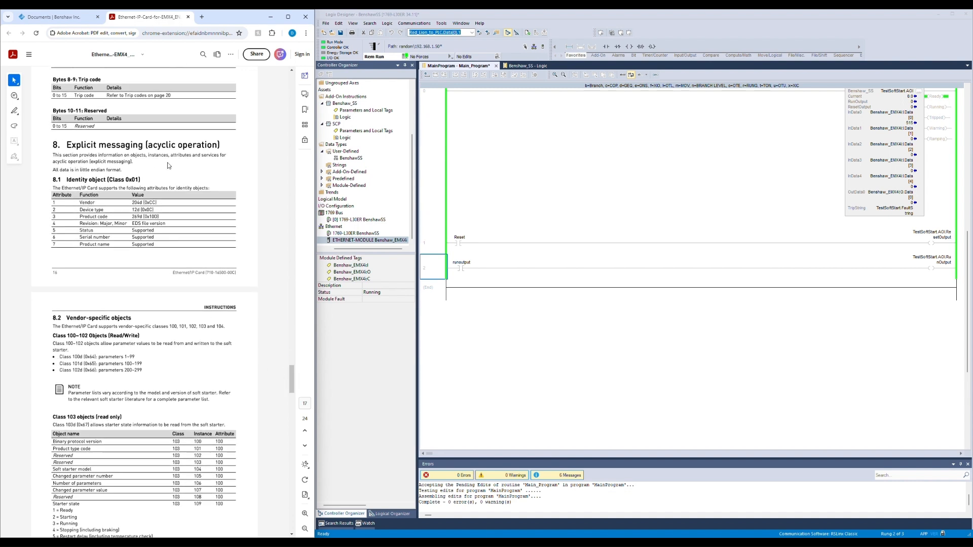
Step: Add a new rung at the end of the routine with a contact and a TON timer instruction
{"action": "left_click", "coordinate": [427, 294]}
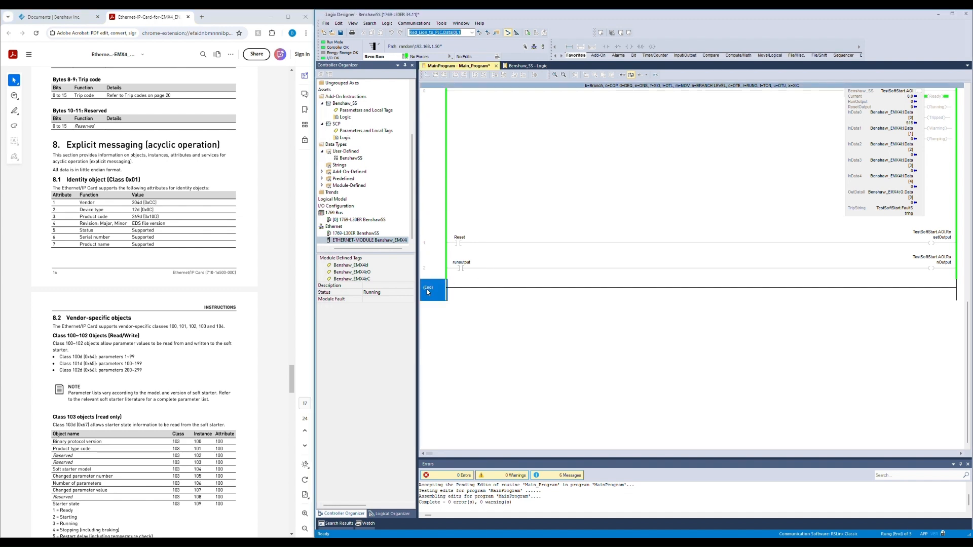
{"action": "left_click", "coordinate": [569, 46]}
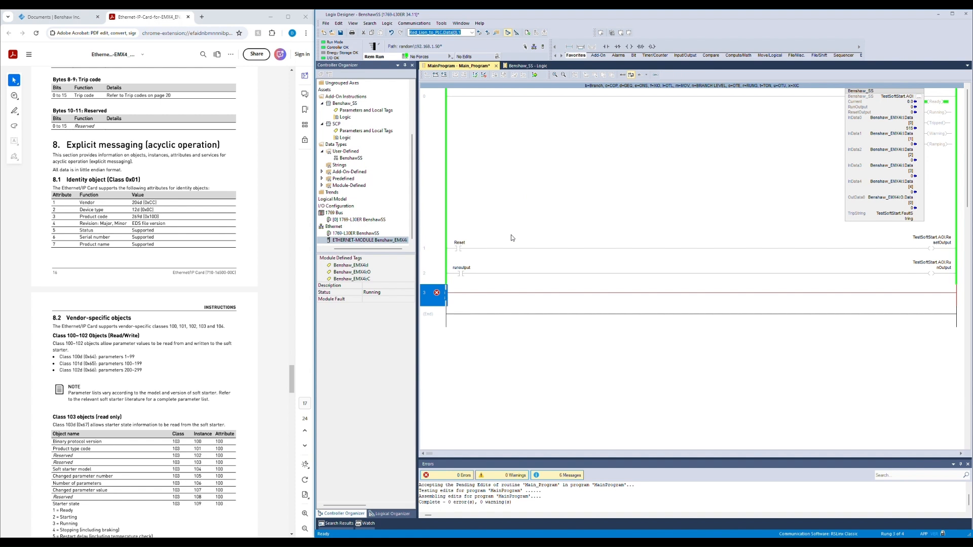
{"action": "key", "text": "b"}
{"action": "key", "text": "Left"}
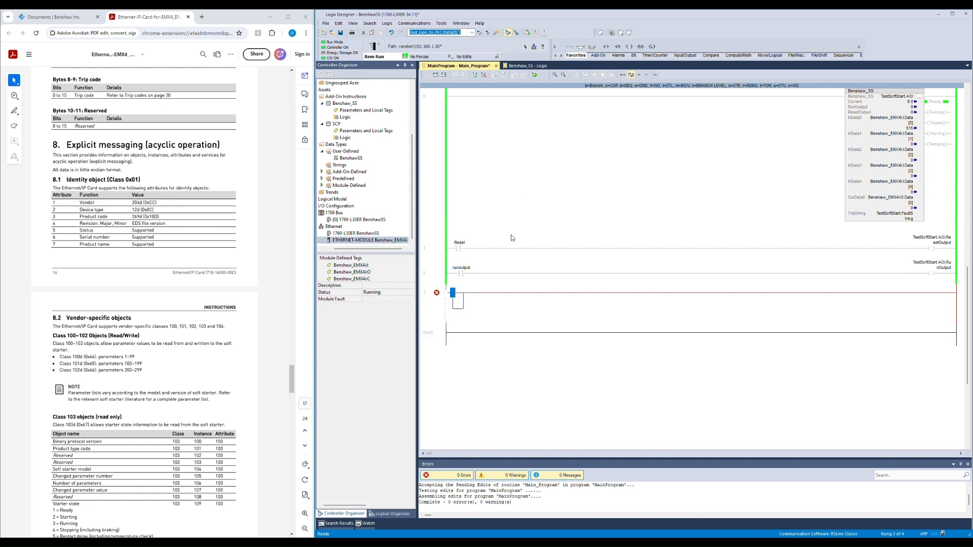
{"action": "key", "text": "x"}
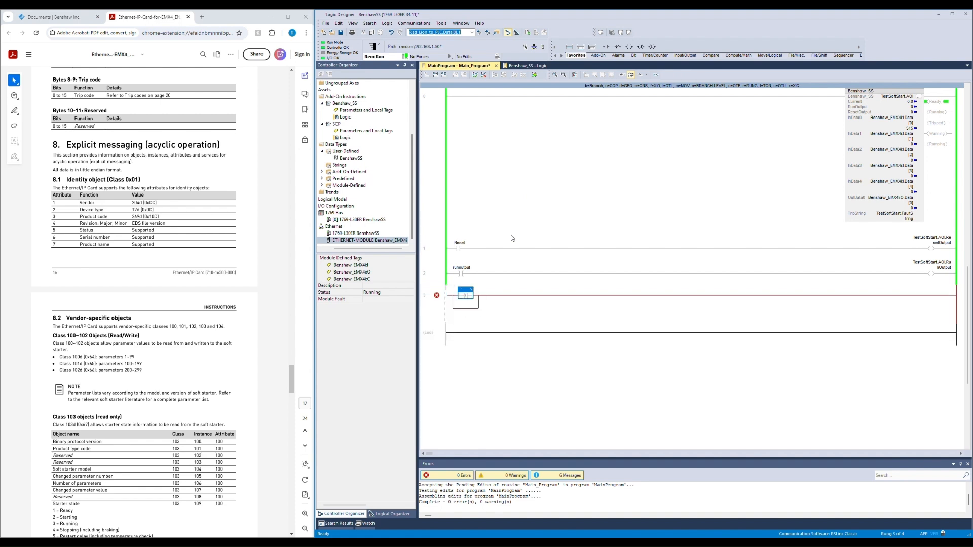
{"action": "key", "text": "t"}
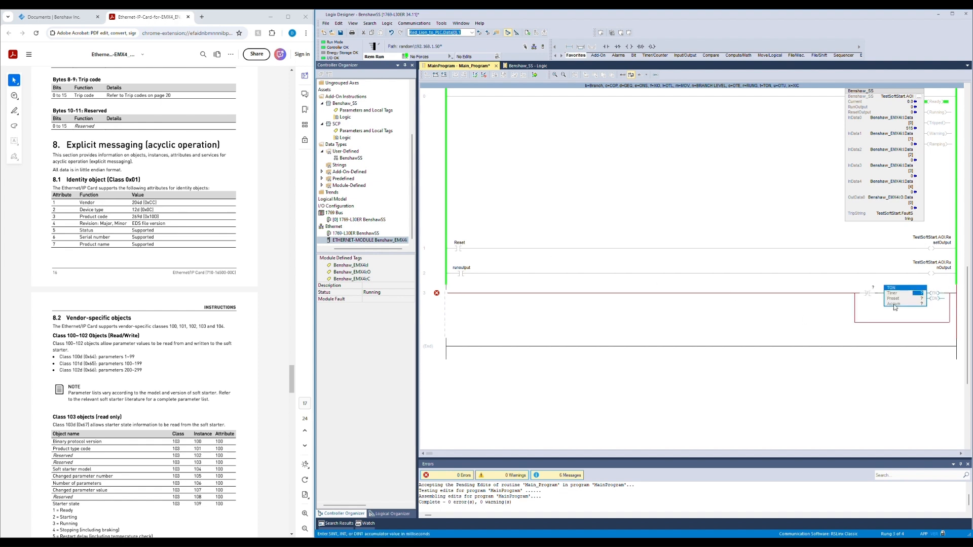
{"action": "left_click", "coordinate": [859, 326]}
{"action": "key", "text": "Delete"}
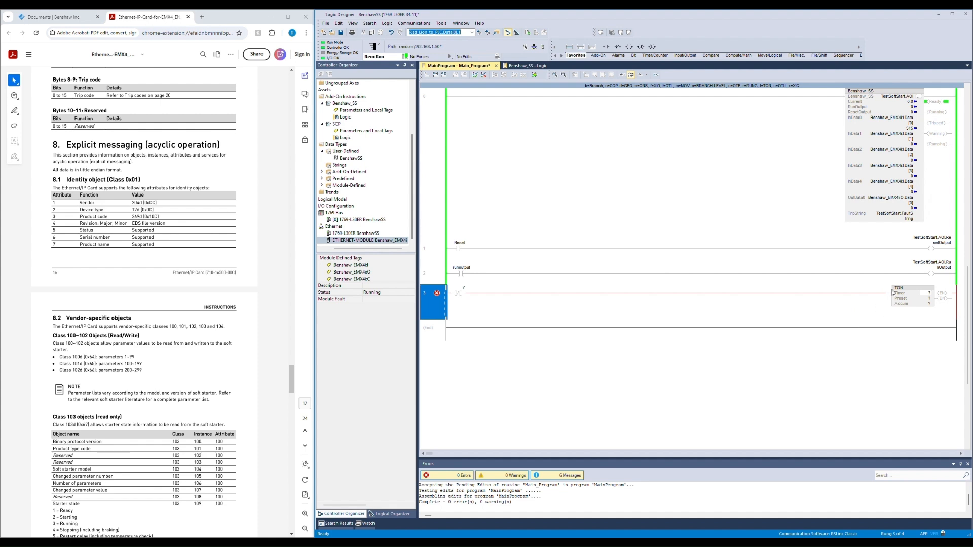
Step: Assign the timer the tag MSGTimer and create it as a new tag
{"action": "double_click", "coordinate": [927, 293]}
{"action": "type", "text": "MSG"}
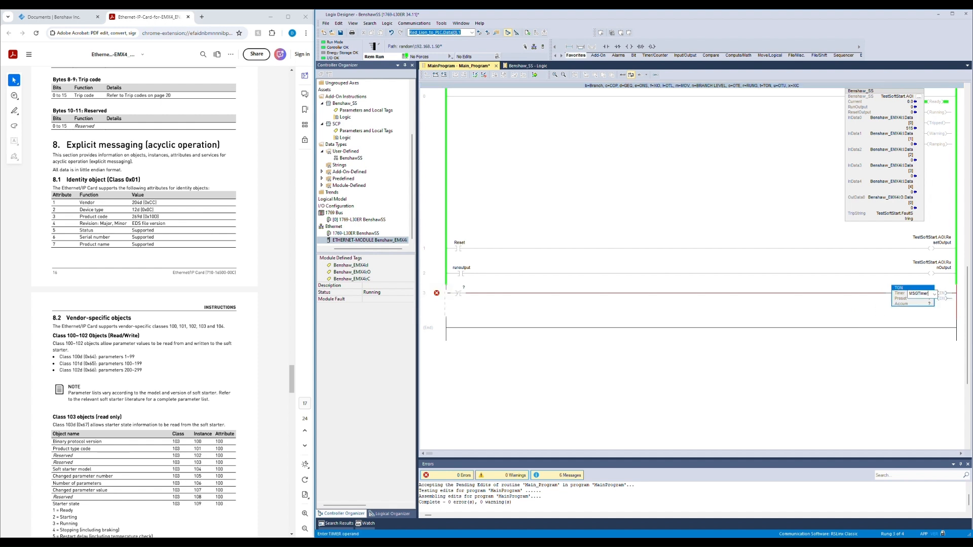
{"action": "type", "text": "Timer"}
{"action": "key", "text": "Return"}
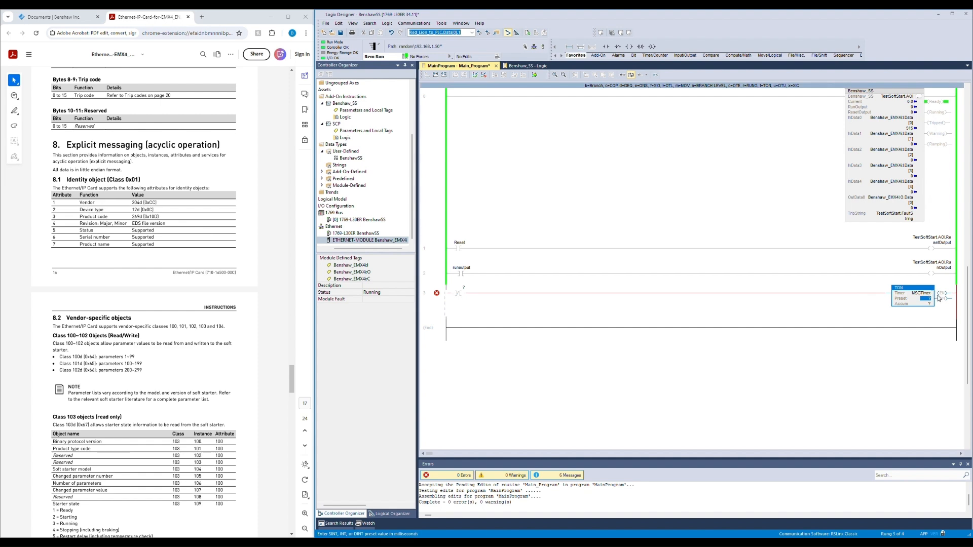
{"action": "right_click", "coordinate": [929, 296]}
{"action": "left_click", "coordinate": [926, 296]}
{"action": "key", "text": "Return"}
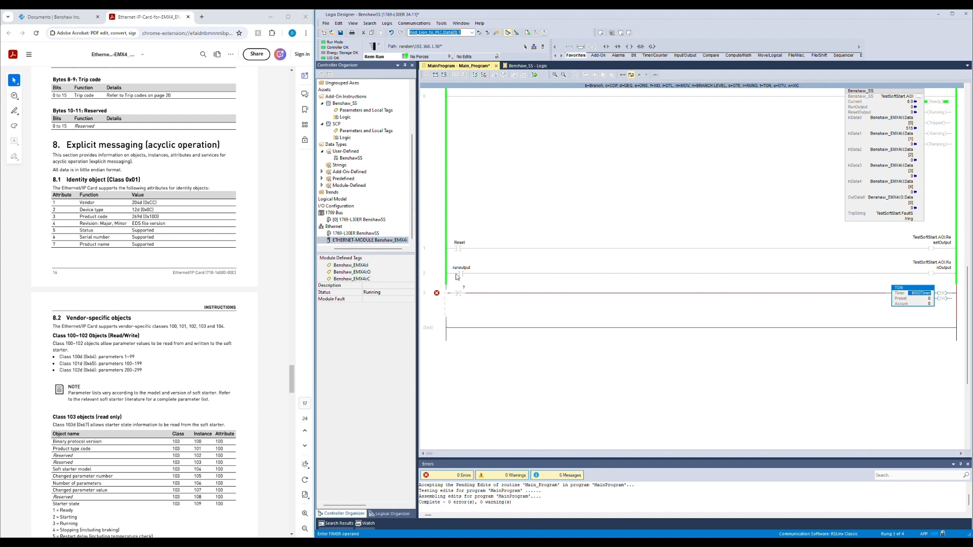
Step: Address the rung's contact to MSGTimer.DN and set the timer preset to 3000
{"action": "double_click", "coordinate": [463, 288]}
{"action": "type", "text": "msgtimer"}
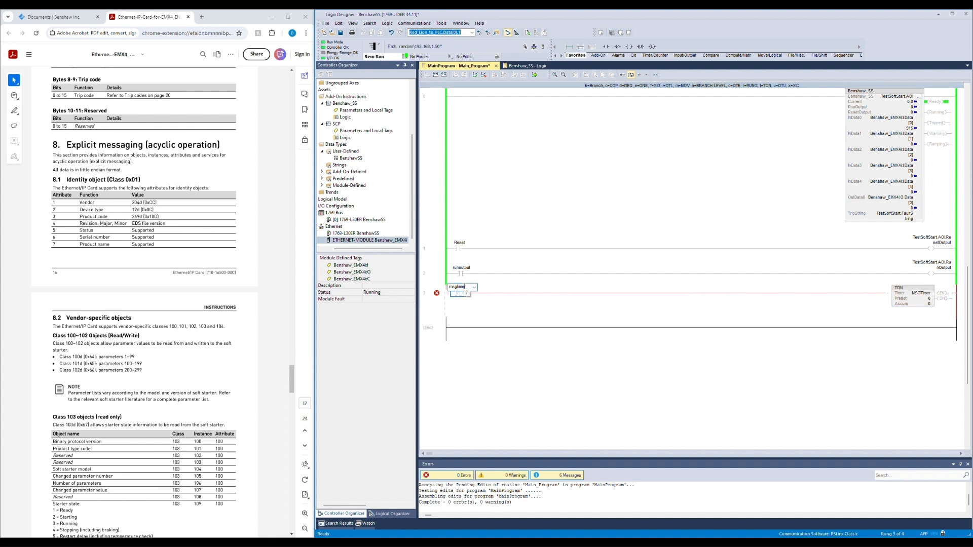
{"action": "type", "text": ".dn"}
{"action": "key", "text": "Return"}
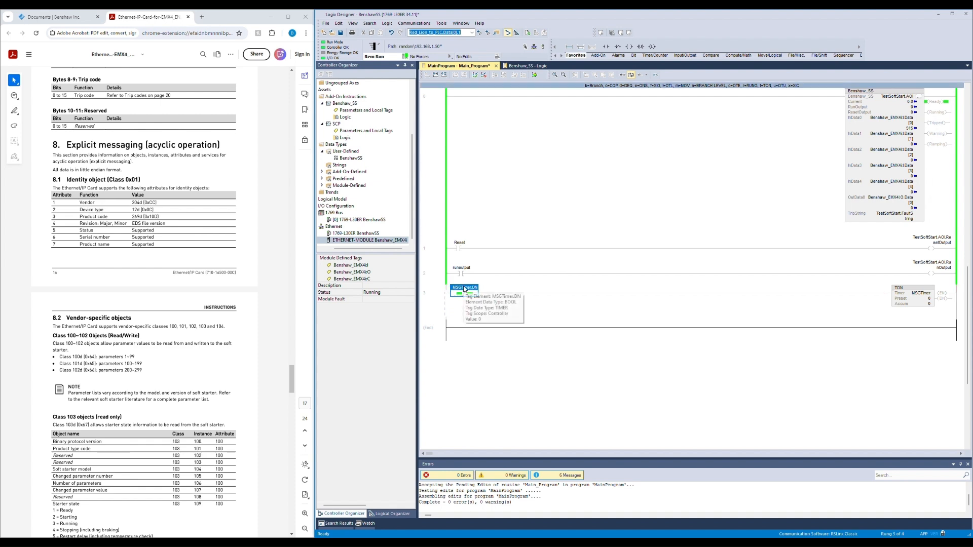
{"action": "double_click", "coordinate": [916, 298]}
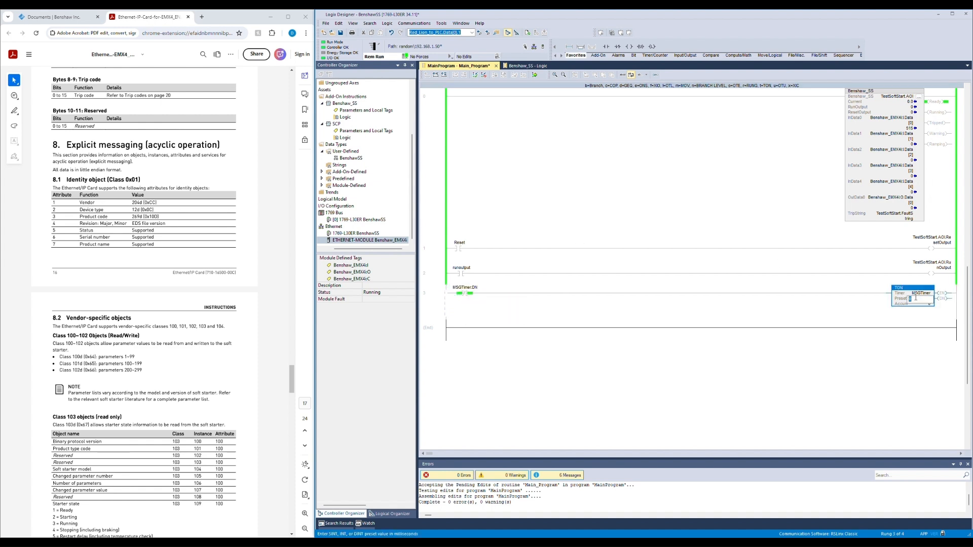
{"action": "key", "text": "Return"}
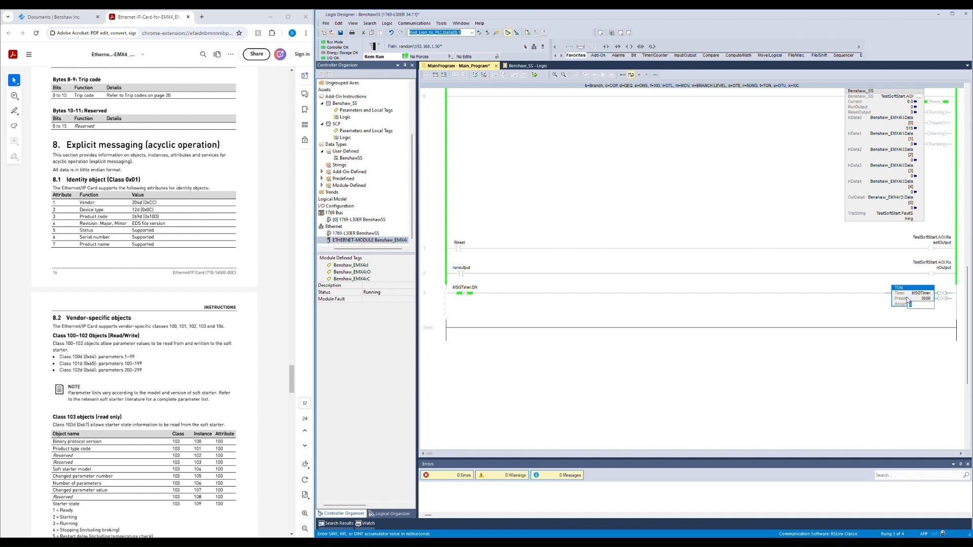
Step: Add another rung with a contact addressed to MSGTimer.EN
{"action": "left_click", "coordinate": [444, 330]}
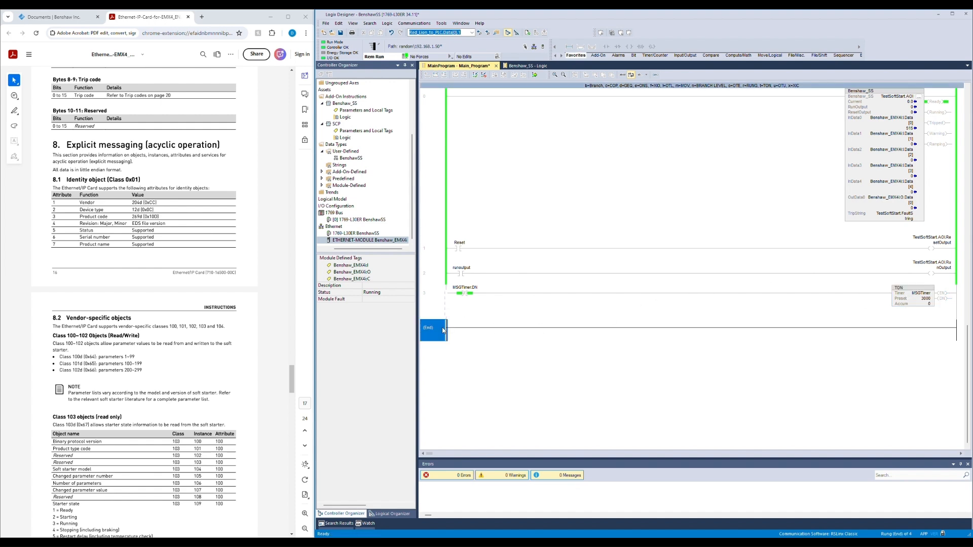
{"action": "key", "text": "ctrl+r"}
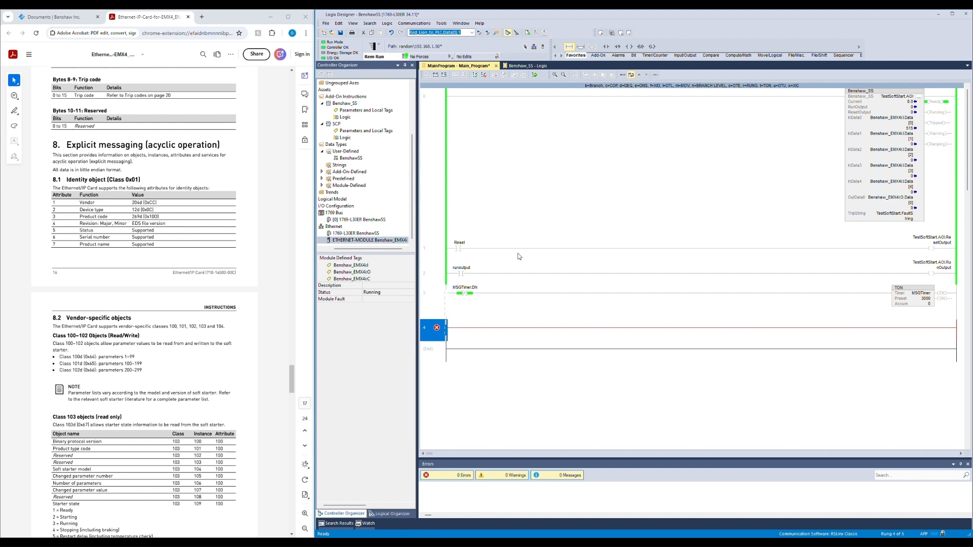
{"action": "key", "text": "x"}
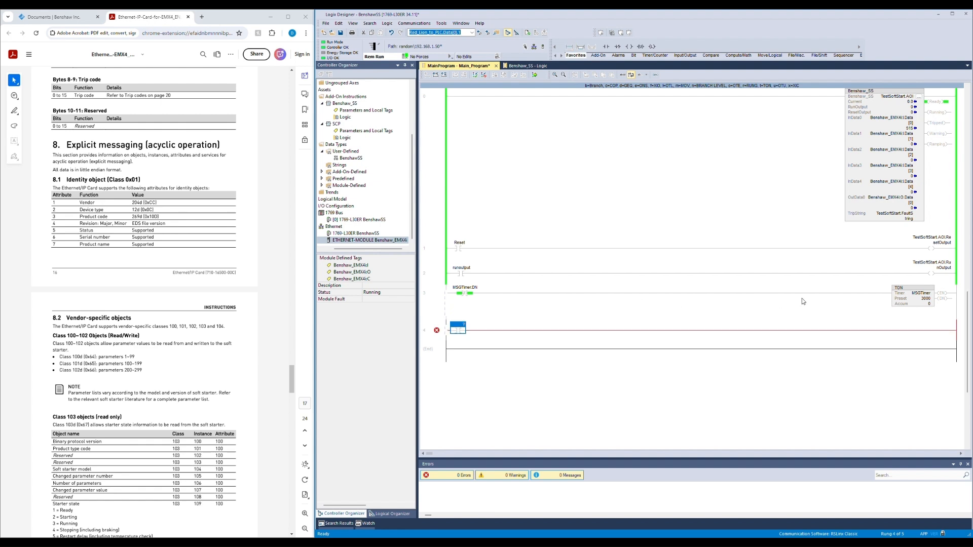
{"action": "left_click_drag", "start_coordinate": [930, 297], "coordinate": [459, 327]}
{"action": "double_click", "coordinate": [473, 325]}
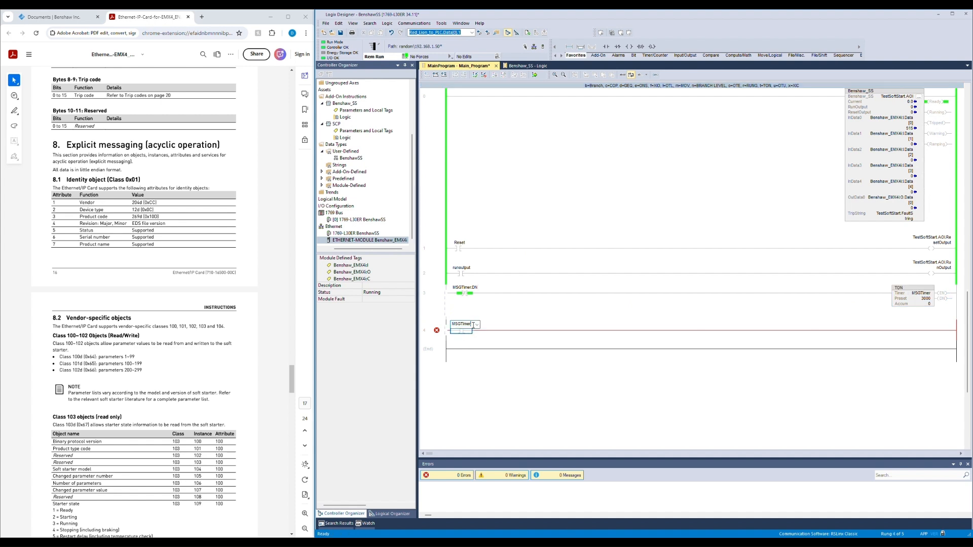
{"action": "type", "text": ".e"}
{"action": "key", "text": "Return"}
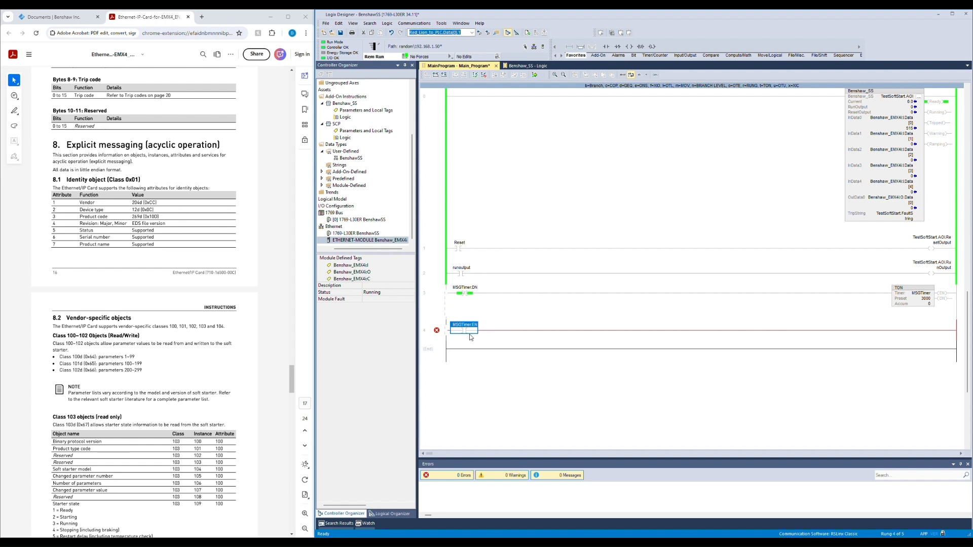
Step: Add an MSG instruction to the new rung and set its message control to BenshawSS_MSG1
{"action": "key", "text": "m"}
{"action": "double_click", "coordinate": [915, 324]}
{"action": "key", "text": "Return"}
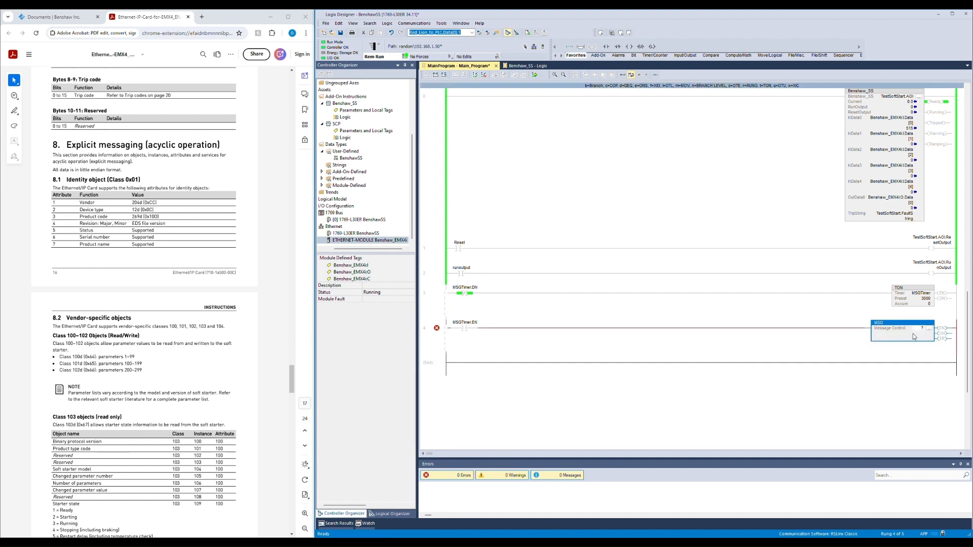
{"action": "double_click", "coordinate": [922, 327]}
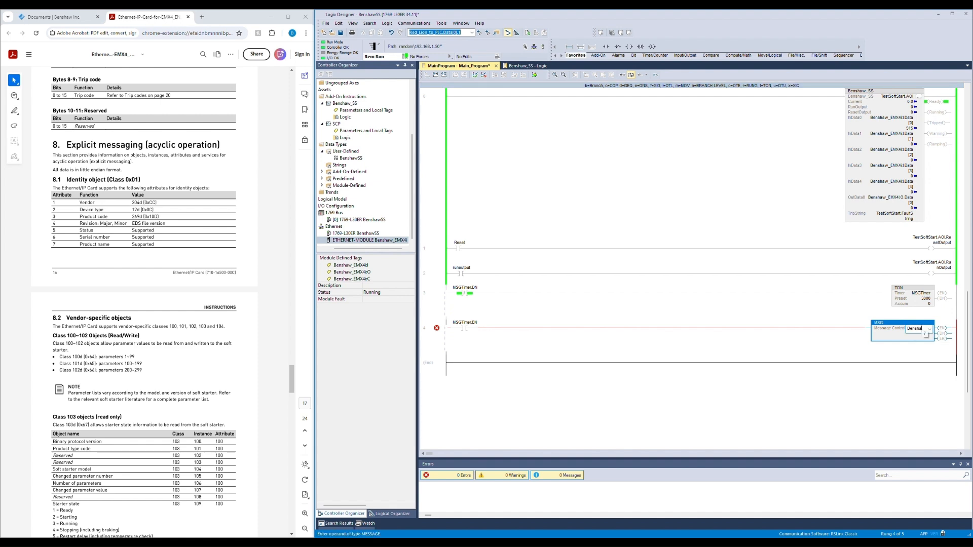
{"action": "type", "text": "BenshawSS_MSG"}
{"action": "key", "text": "Return"}
Step: Create the MSG instruction's message control tag BenshawSS_MSG1 as a new tag
{"action": "right_click", "coordinate": [917, 333]}
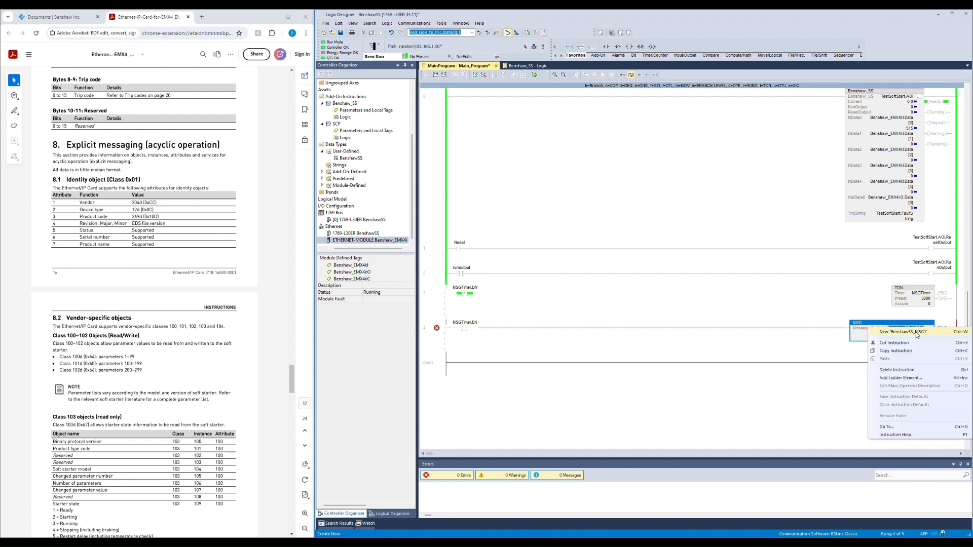
{"action": "left_click", "coordinate": [904, 332]}
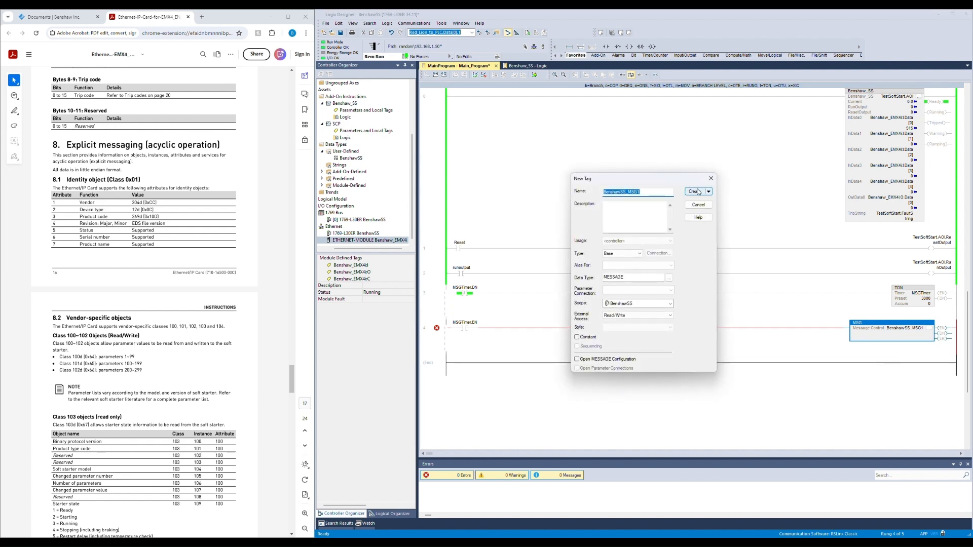
{"action": "left_click", "coordinate": [695, 192]}
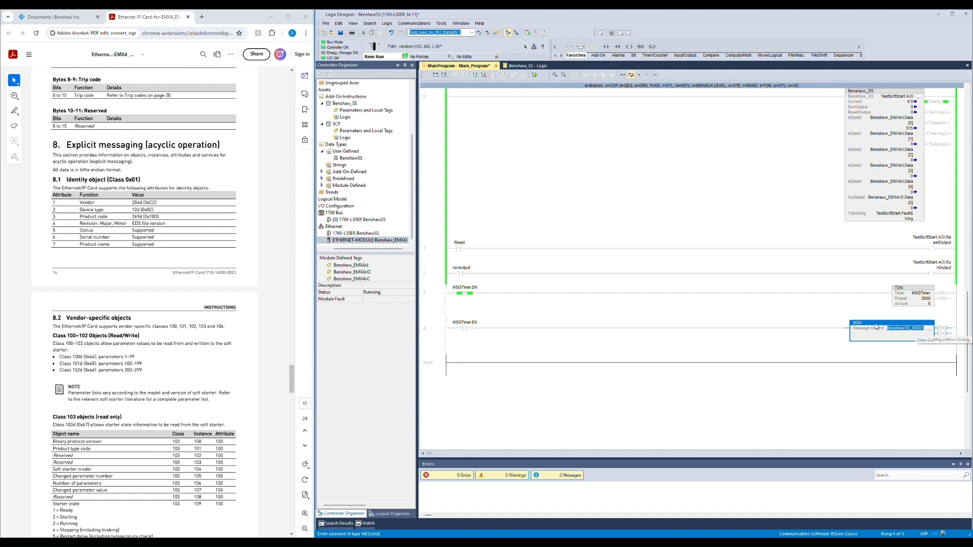
Step: Add a parallel branch on the MSG rung and insert a MOV instruction on it
{"action": "left_click", "coordinate": [442, 333]}
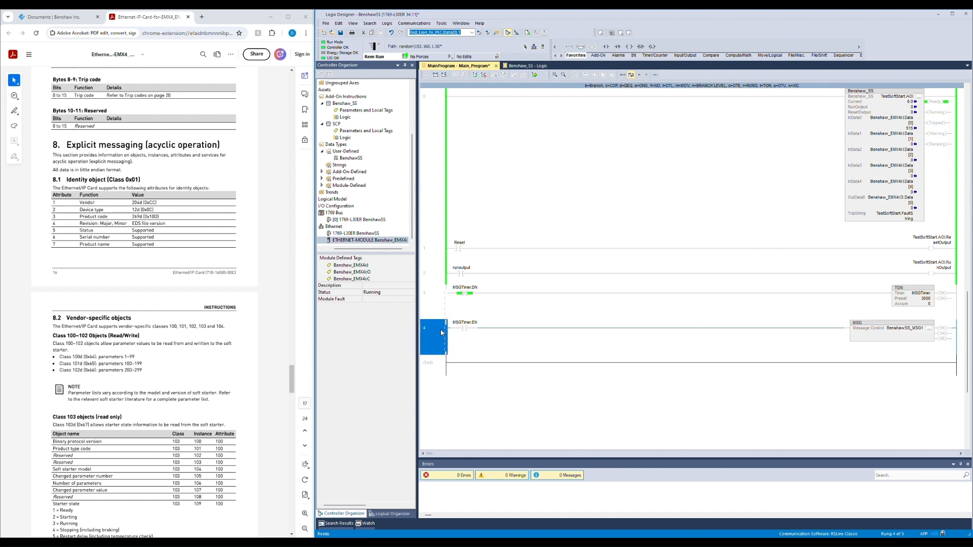
{"action": "key", "text": "b"}
{"action": "mouse_move", "coordinate": [462, 335]}
{"action": "left_mouse_down"}
{"action": "mouse_move", "coordinate": [836, 349]}
{"action": "mouse_move", "coordinate": [861, 361]}
{"action": "left_mouse_up"}
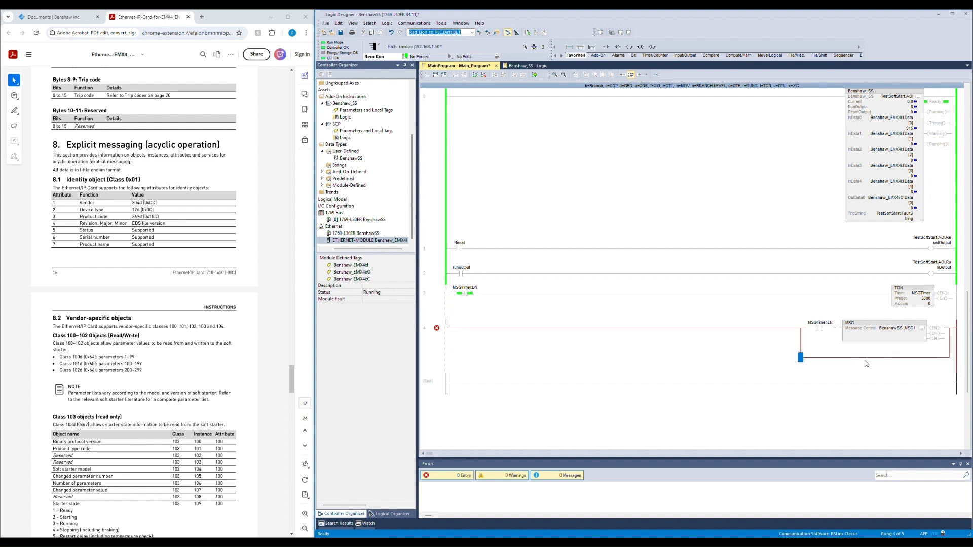
{"action": "key", "text": "m"}
{"action": "key", "text": "Return"}
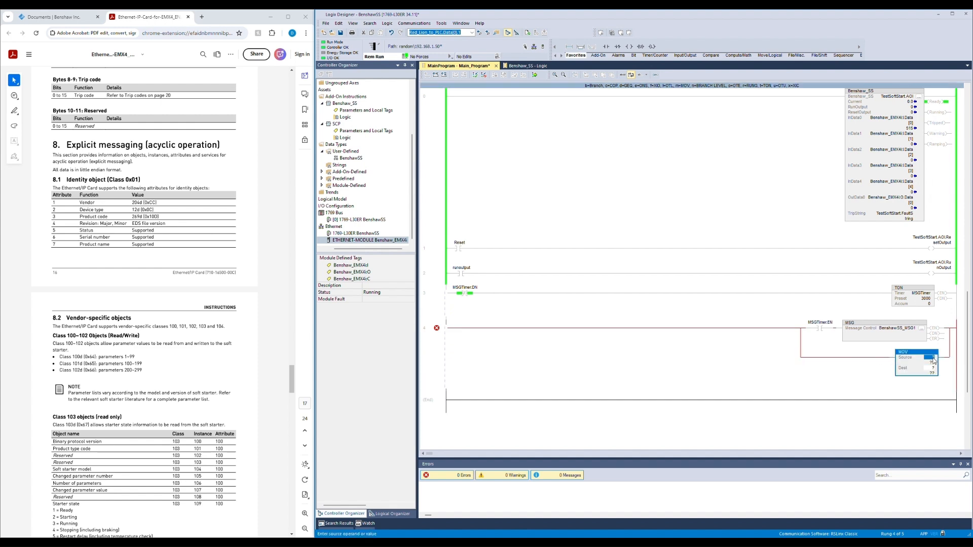
Step: Address the MOV source and destination to BenshawSS_MSG1_Value, creating that tag as a new tag
{"action": "type", "text": "Benchas"}
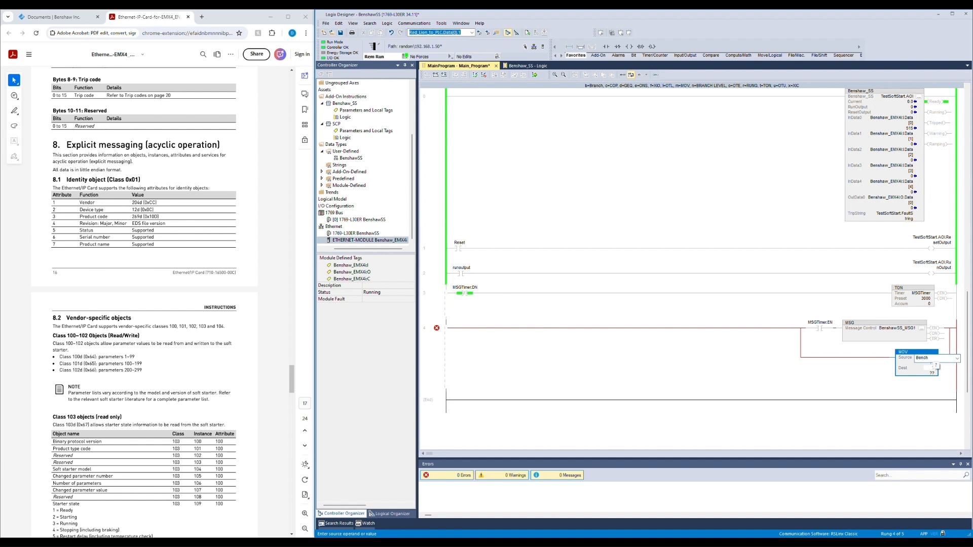
{"action": "type", "text": "shawSS_MSG1"}
{"action": "key", "text": "End"}
{"action": "type", "text": "_Value"}
{"action": "key", "text": "Return"}
{"action": "right_click", "coordinate": [933, 359]}
{"action": "left_click", "coordinate": [933, 363]}
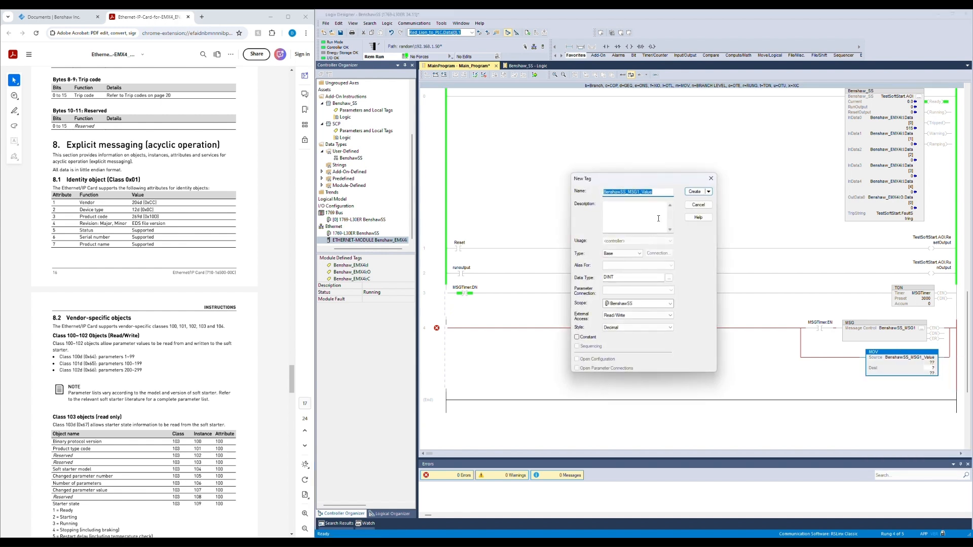
{"action": "left_click", "coordinate": [694, 191]}
{"action": "double_click", "coordinate": [934, 359]}
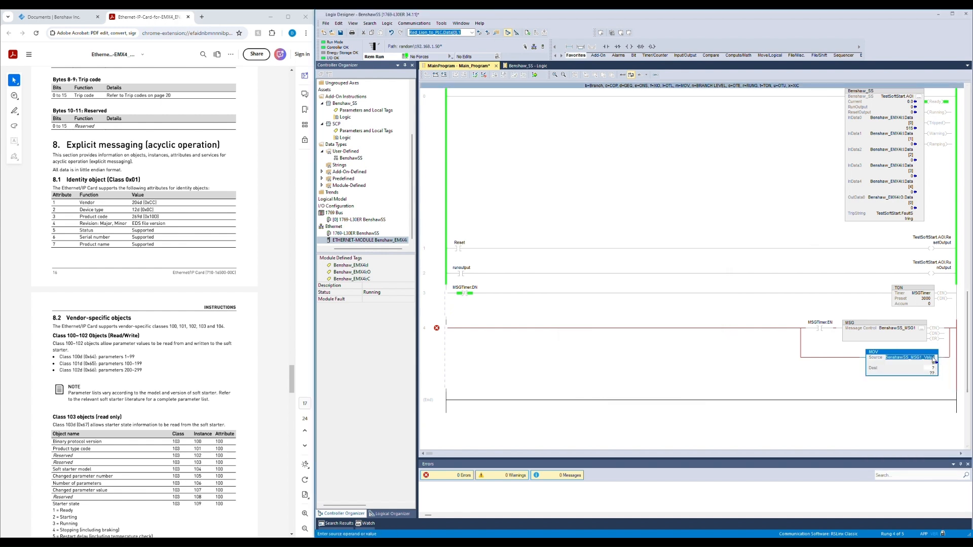
{"action": "left_click_drag", "start_coordinate": [933, 358], "coordinate": [935, 369]}
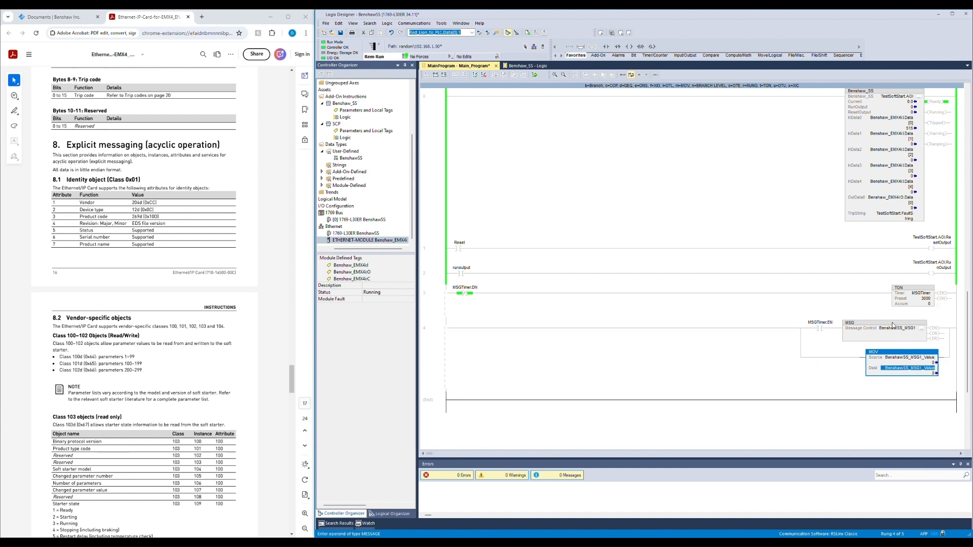
Step: Open the MSG configuration and set the service type to Get Attribute Single
{"action": "left_click", "coordinate": [921, 328]}
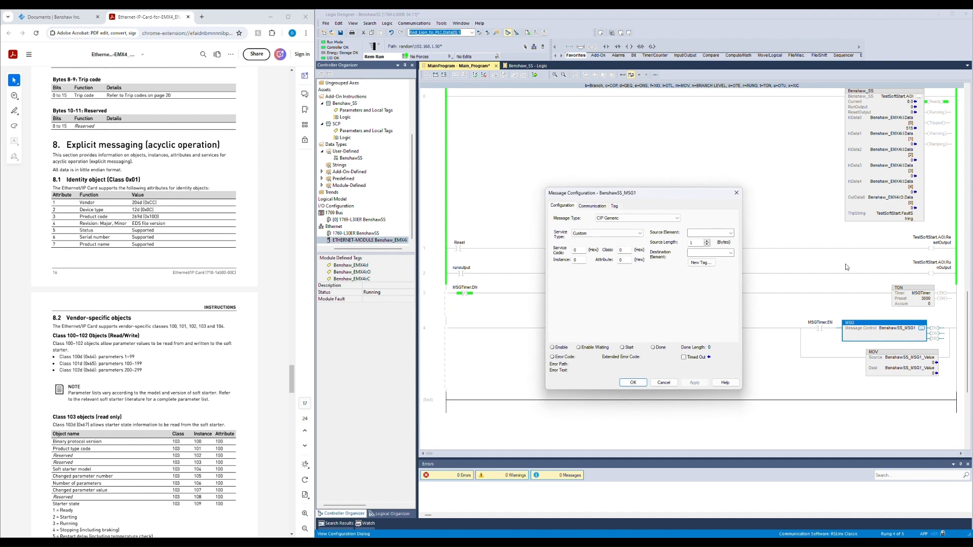
{"action": "left_click_drag", "start_coordinate": [618, 194], "coordinate": [570, 176]}
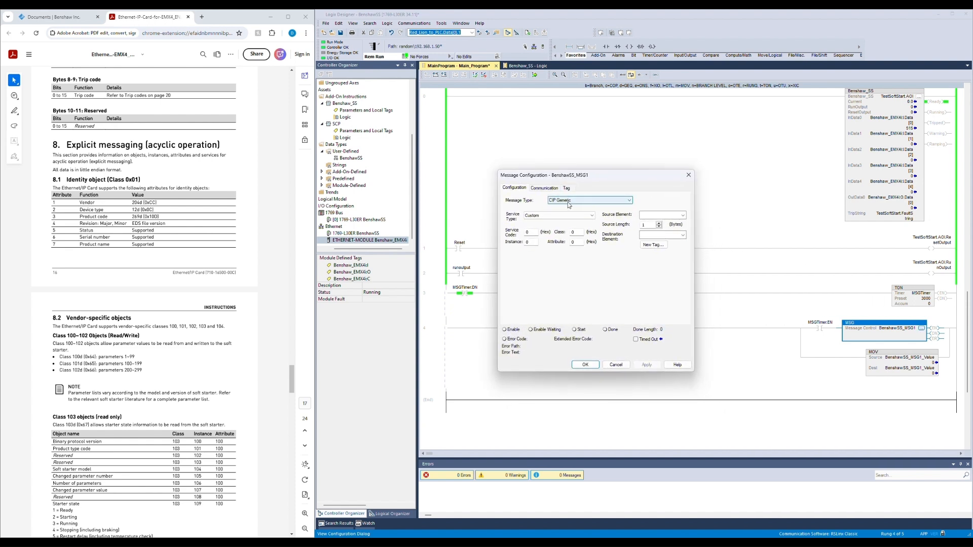
{"action": "left_click", "coordinate": [540, 216]}
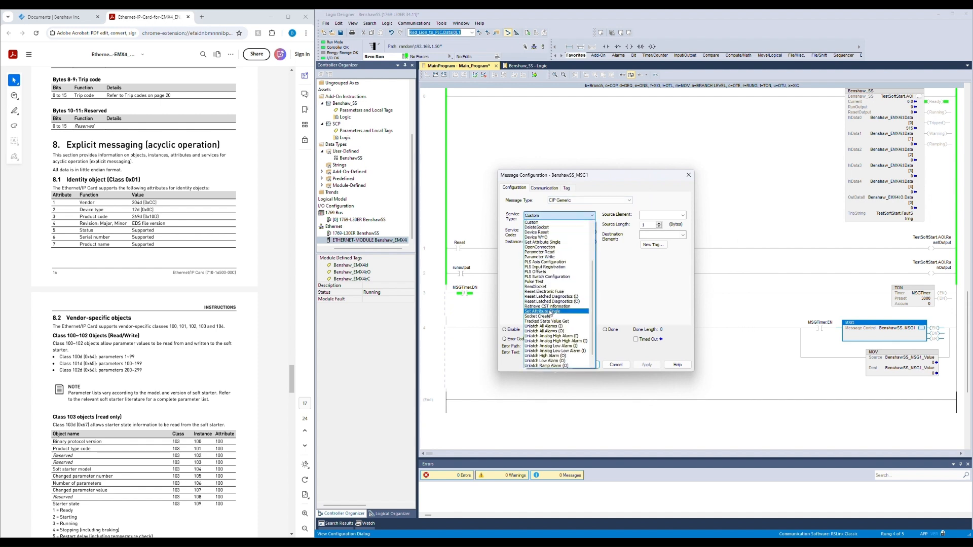
{"action": "left_click", "coordinate": [543, 242]}
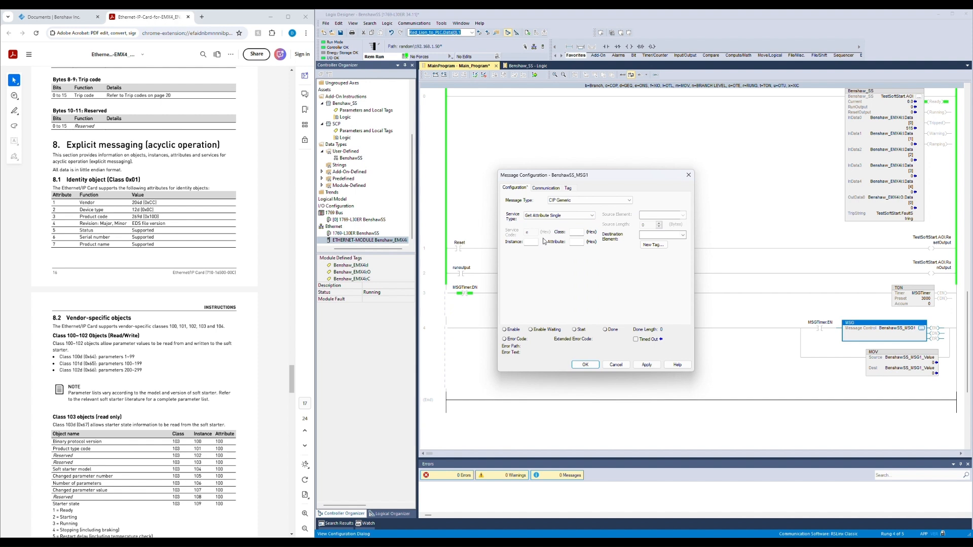
Step: Set the message communication path to the Benshaw_EMX4 Ethernet module
{"action": "left_click", "coordinate": [554, 189]}
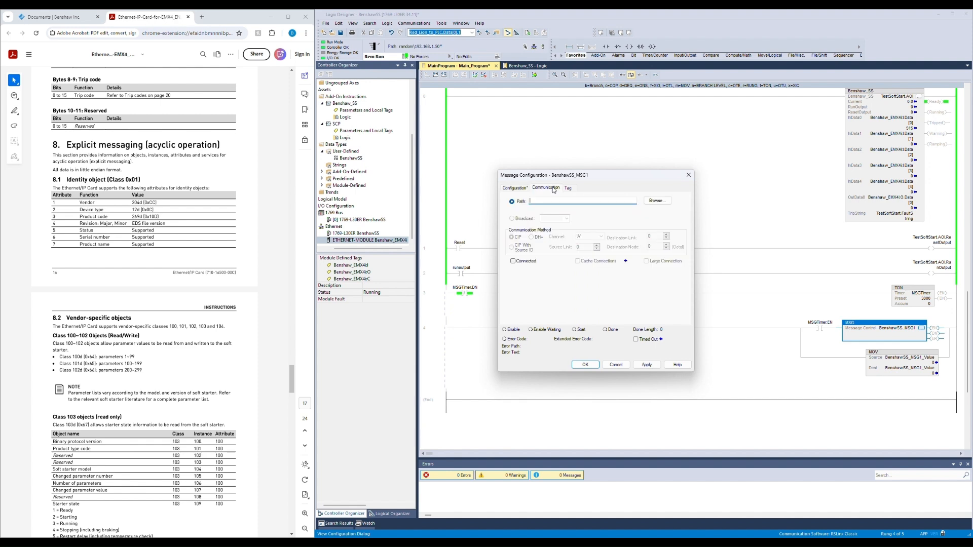
{"action": "left_click", "coordinate": [657, 201]}
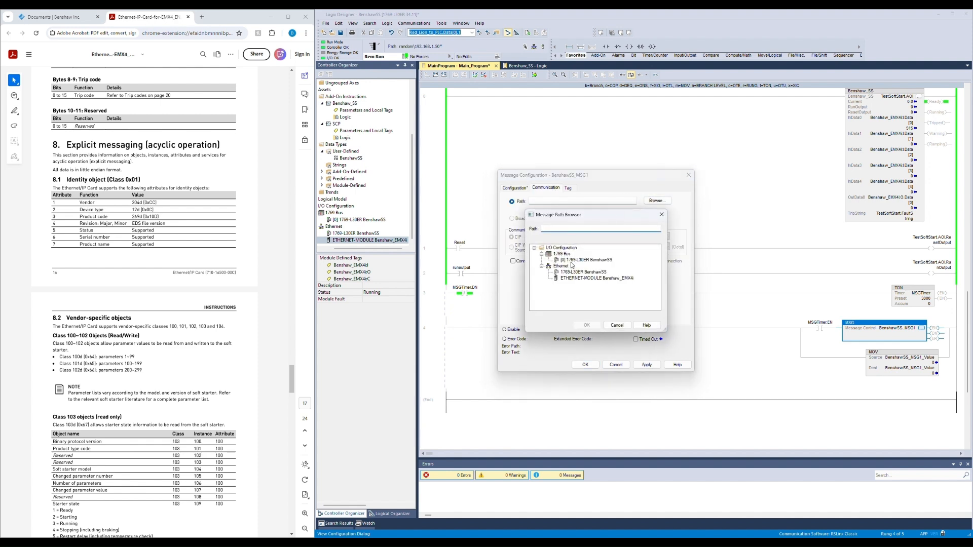
{"action": "left_click", "coordinate": [587, 279]}
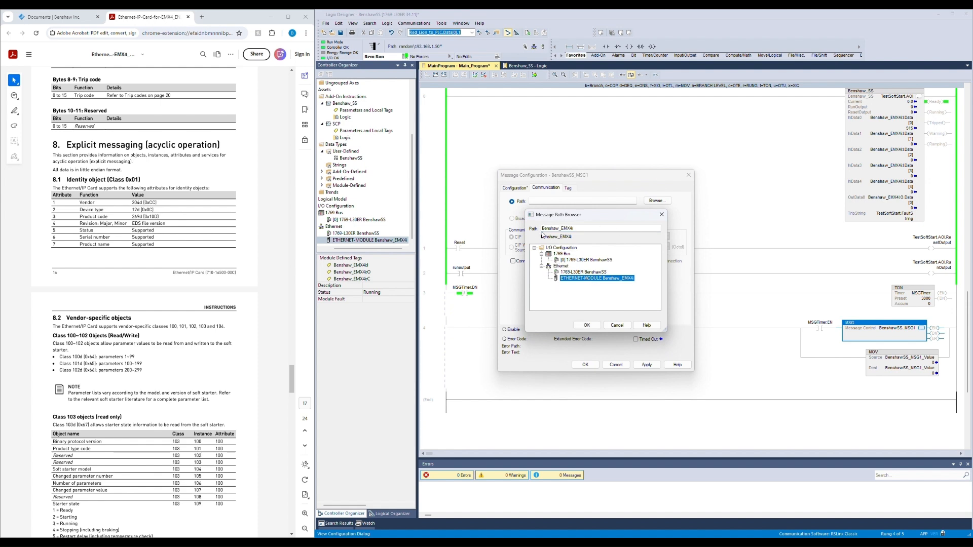
{"action": "left_click", "coordinate": [588, 325]}
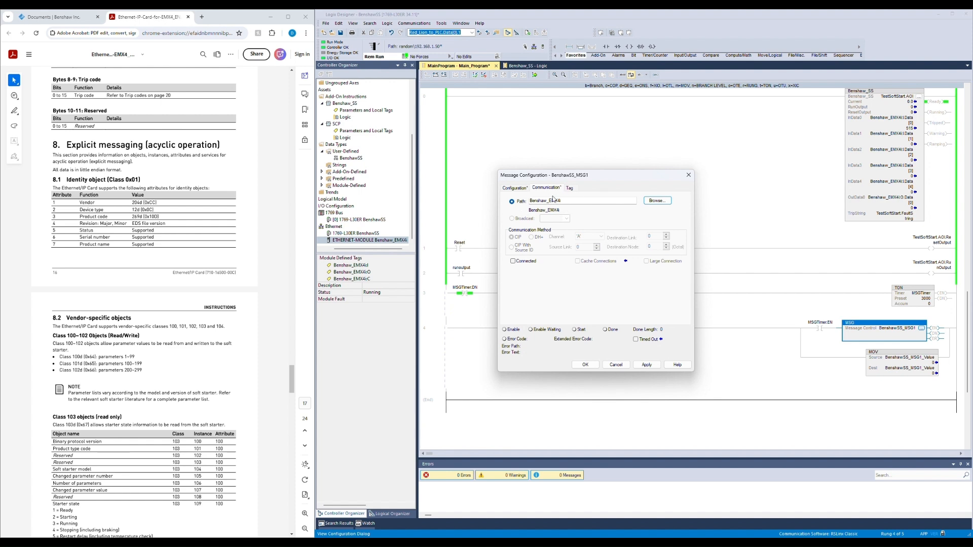
Step: Set the message destination element to BenshawSS_MSG1_Value and dismiss the class value error
{"action": "left_click", "coordinate": [515, 188]}
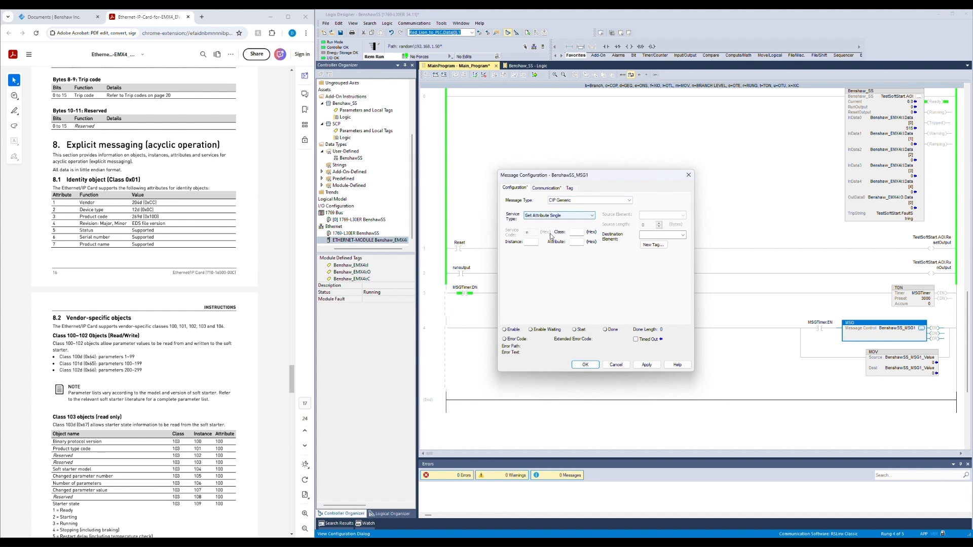
{"action": "left_click", "coordinate": [575, 232]}
{"action": "left_click", "coordinate": [531, 242]}
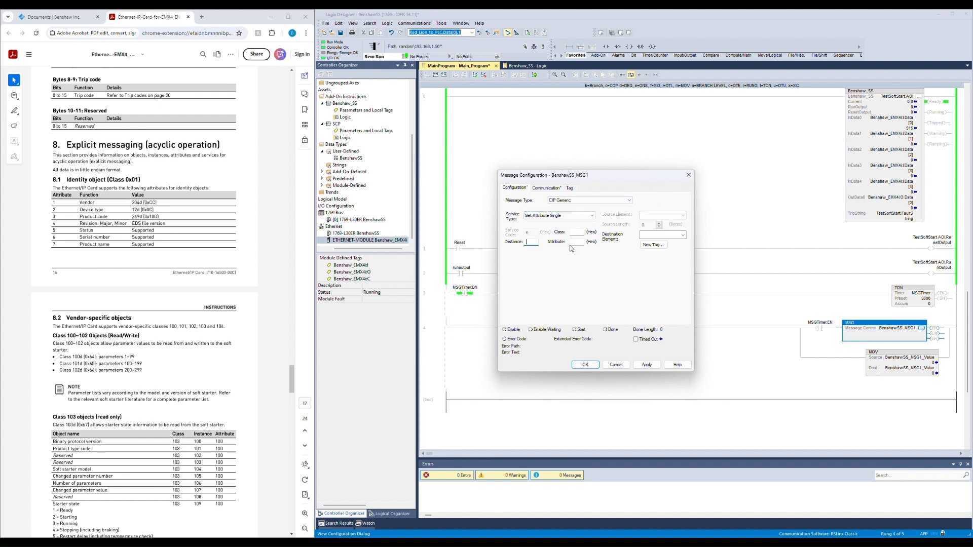
{"action": "left_click", "coordinate": [575, 242]}
{"action": "left_click", "coordinate": [672, 235]}
{"action": "type", "text": "Bens"}
{"action": "type", "text": "hawSS"}
{"action": "type", "text": "_MSG1_Value"}
{"action": "key", "text": "Return"}
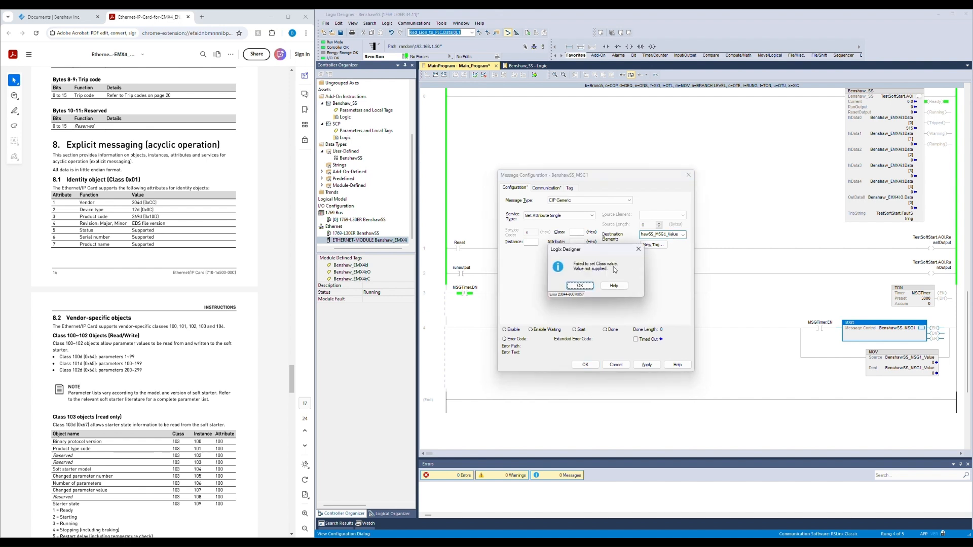
{"action": "left_click", "coordinate": [586, 284]}
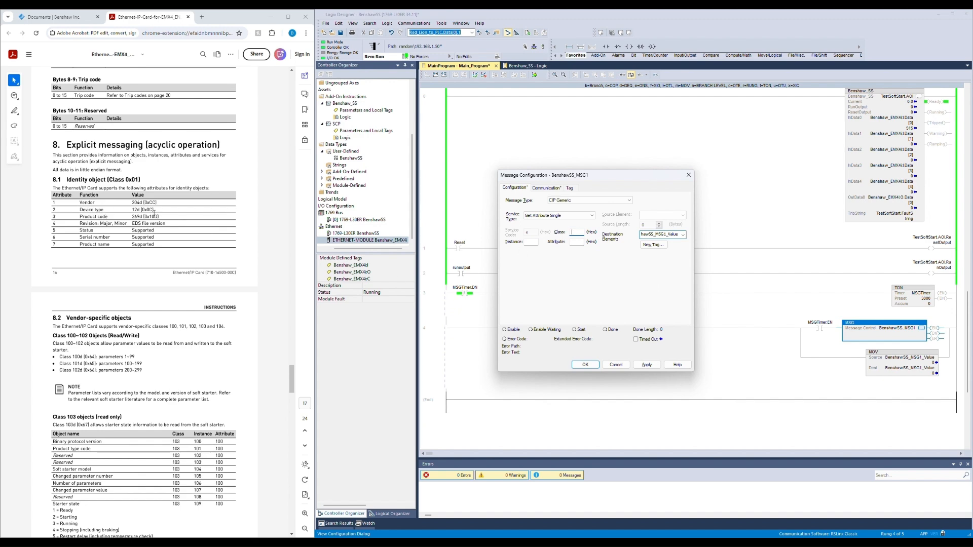
Step: Examine the class 103 object table in the EtherNet/IP card manual
{"action": "left_click", "coordinate": [132, 282]}
{"action": "scroll", "coordinate": [131, 283], "scroll_direction": "down", "scroll_amount": 7}
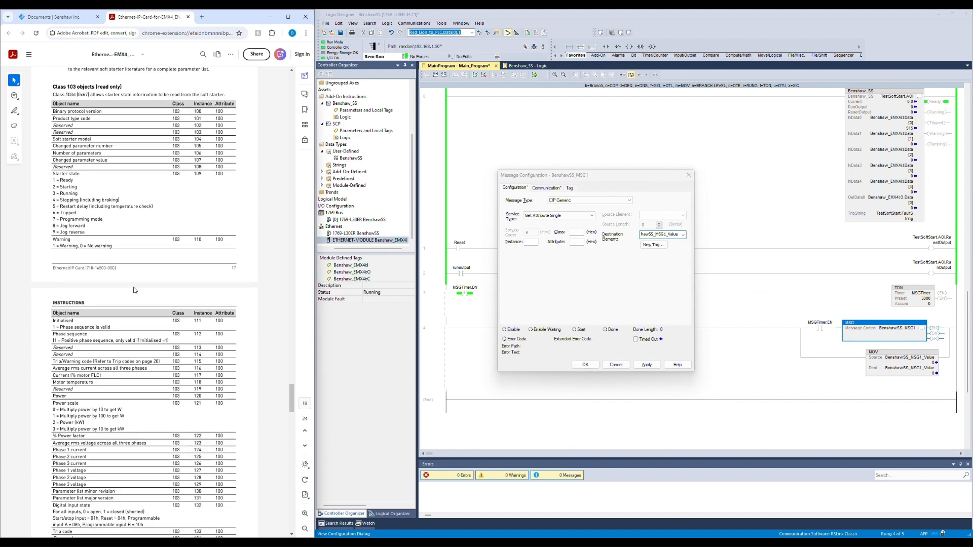
{"action": "scroll", "coordinate": [133, 291], "scroll_direction": "up", "scroll_amount": 2}
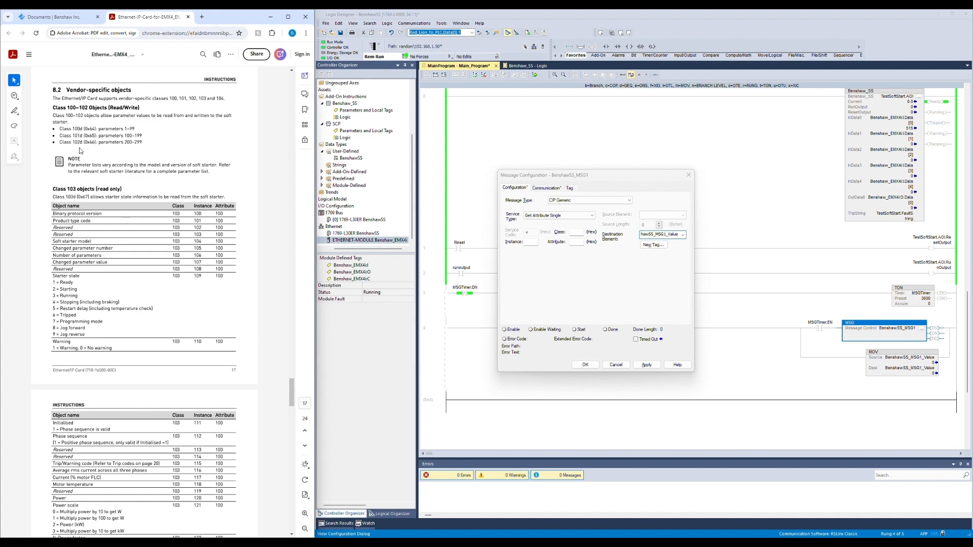
{"action": "scroll", "coordinate": [81, 150], "scroll_direction": "down", "scroll_amount": 5}
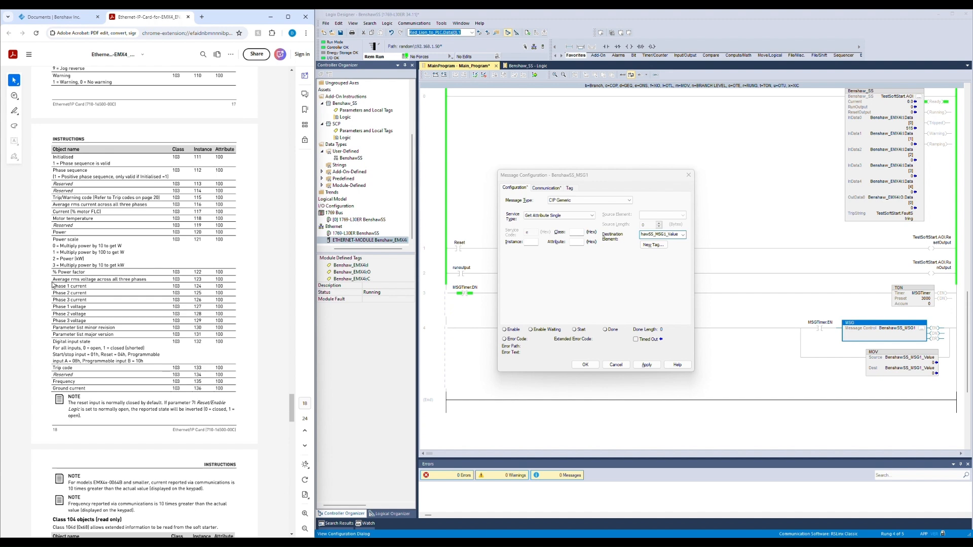
{"action": "left_click_drag", "start_coordinate": [54, 281], "coordinate": [116, 283]}
{"action": "left_click", "coordinate": [117, 283]}
Step: Set the message instance to 123
{"action": "left_click", "coordinate": [579, 232]}
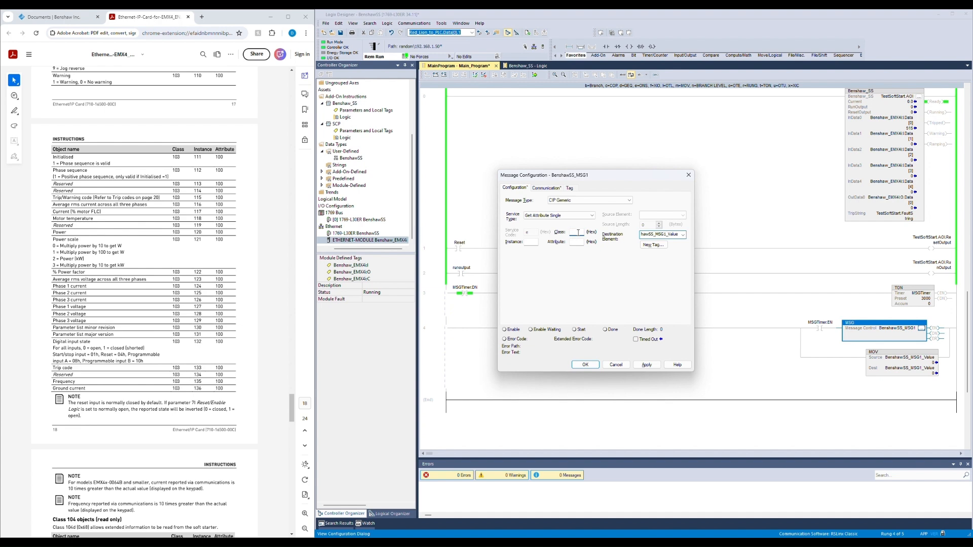
{"action": "left_click", "coordinate": [535, 242]}
{"action": "type", "text": "123"}
{"action": "key", "text": "Tab"}
Step: Search the web for the hexadecimal equivalent of 103
{"action": "left_click", "coordinate": [193, 248]}
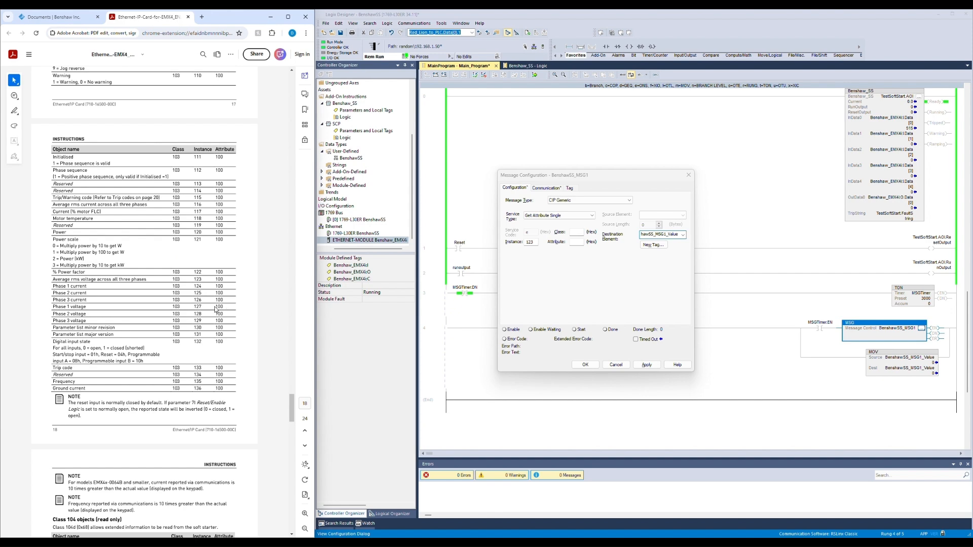
{"action": "scroll", "coordinate": [215, 309], "scroll_direction": "up", "scroll_amount": 1}
{"action": "scroll", "coordinate": [215, 309], "scroll_direction": "down", "scroll_amount": 1}
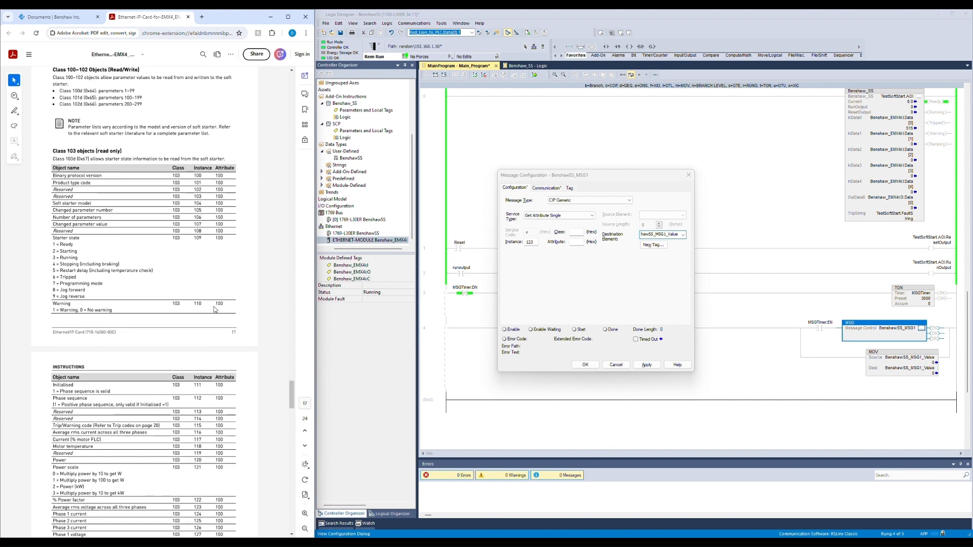
{"action": "left_click", "coordinate": [199, 15]}
{"action": "type", "text": "103 to hex"}
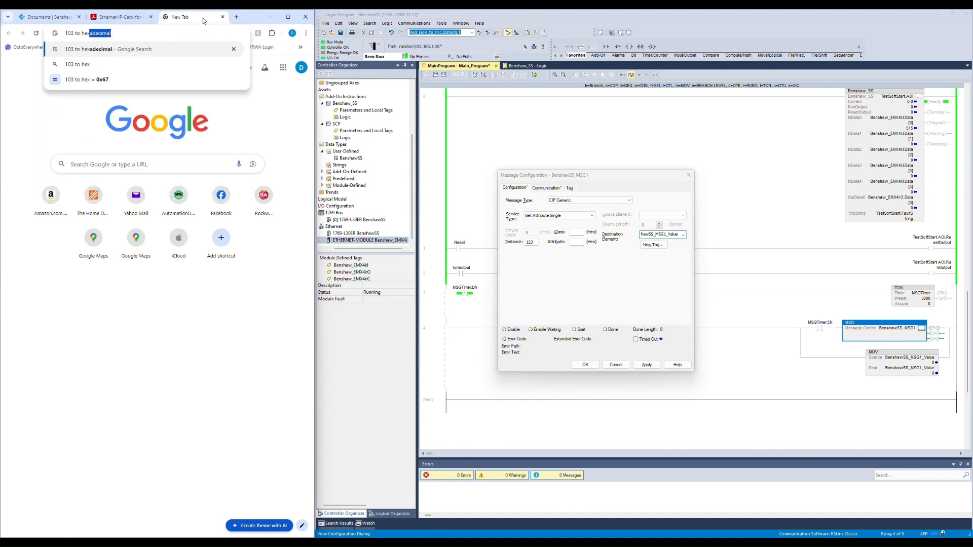
{"action": "key", "text": "Return"}
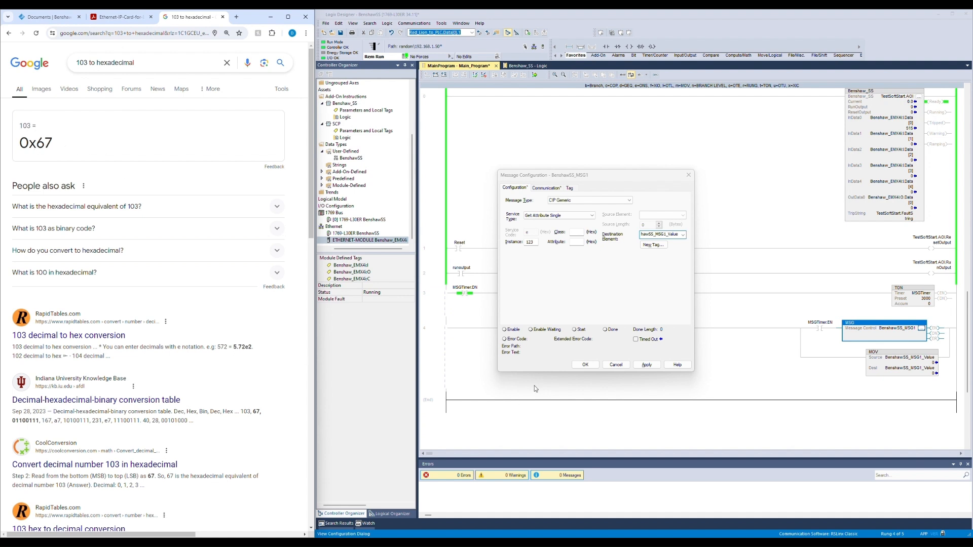
Step: Set the message class to 67 (hex)
{"action": "left_click", "coordinate": [579, 235]}
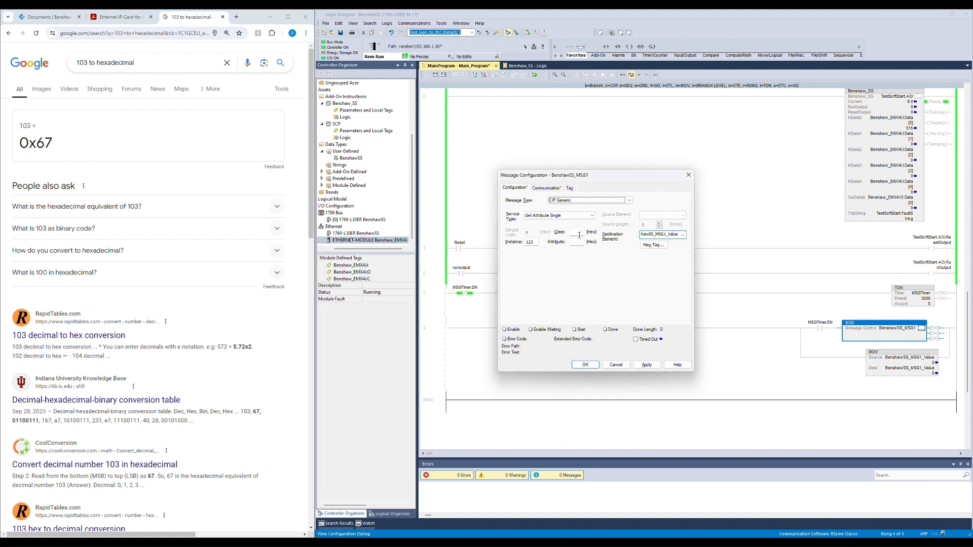
{"action": "left_click", "coordinate": [579, 232]}
{"action": "type", "text": "67"}
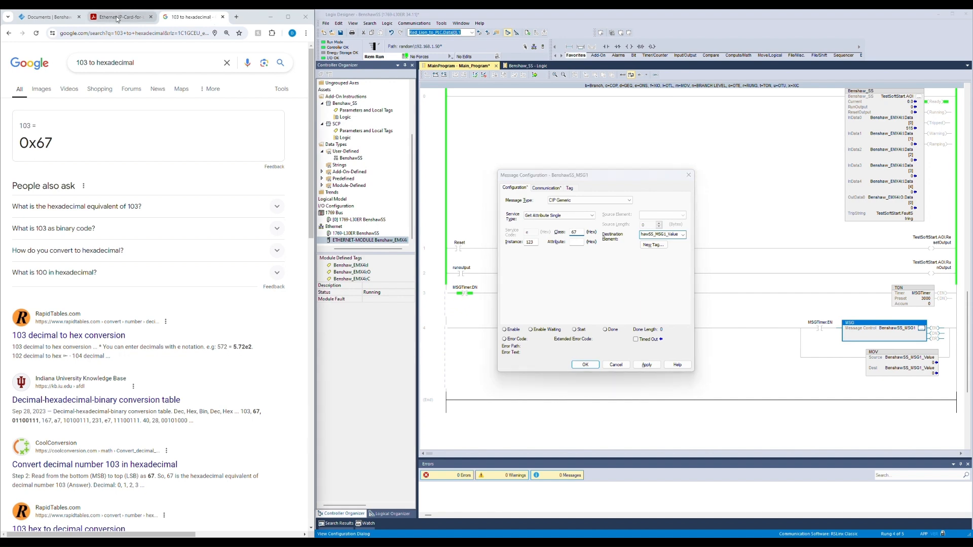
Step: Search the web for the hexadecimal equivalent of 100
{"action": "left_click", "coordinate": [120, 18]}
{"action": "left_click", "coordinate": [191, 11]}
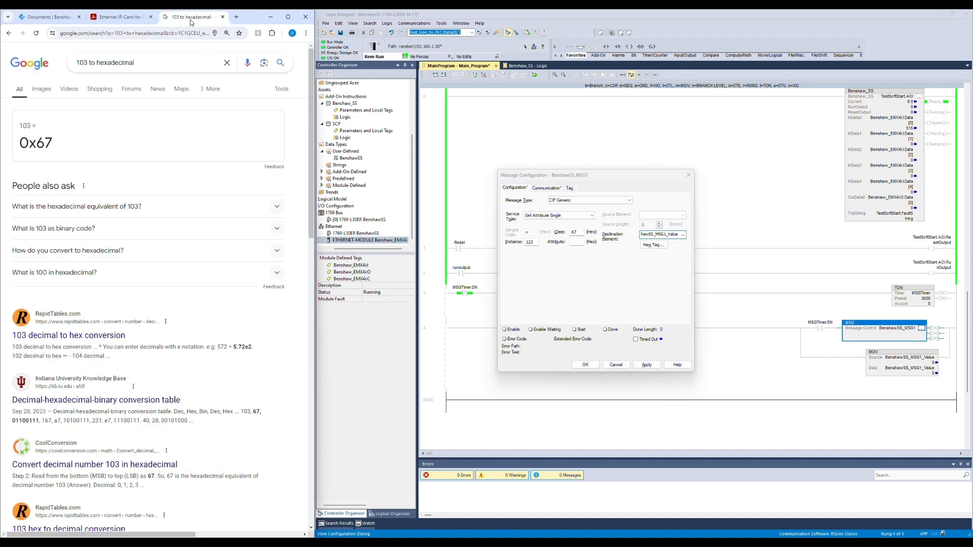
{"action": "left_click", "coordinate": [113, 63]}
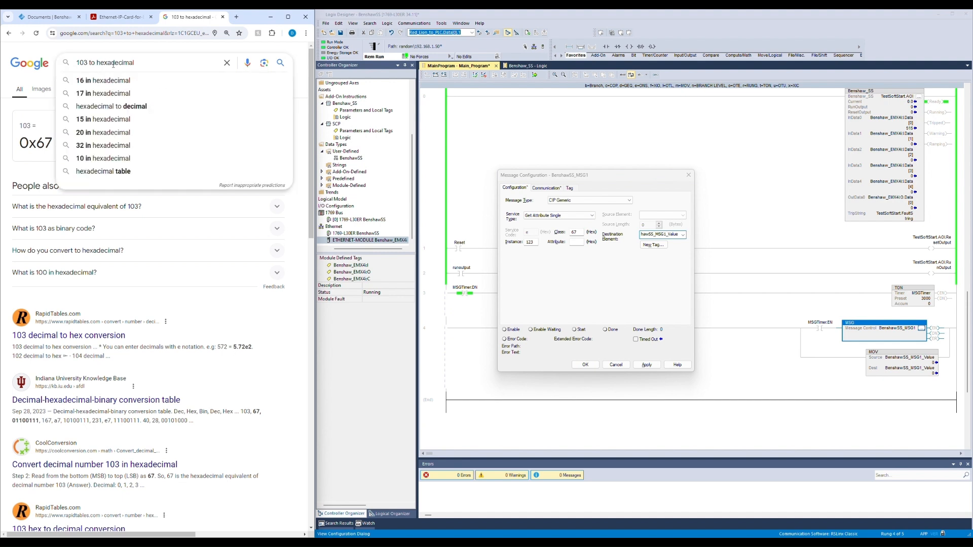
{"action": "key", "text": "BackSpace"}
{"action": "type", "text": "0"}
{"action": "key", "text": "Return"}
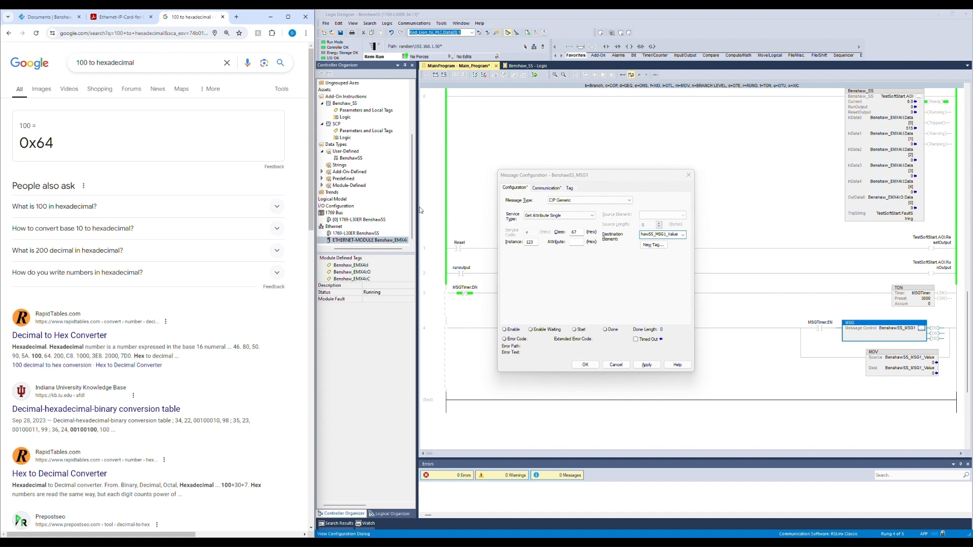
Step: Set the message attribute to 64 (hex), then apply and close the message configuration
{"action": "left_click", "coordinate": [576, 242]}
{"action": "type", "text": "64"}
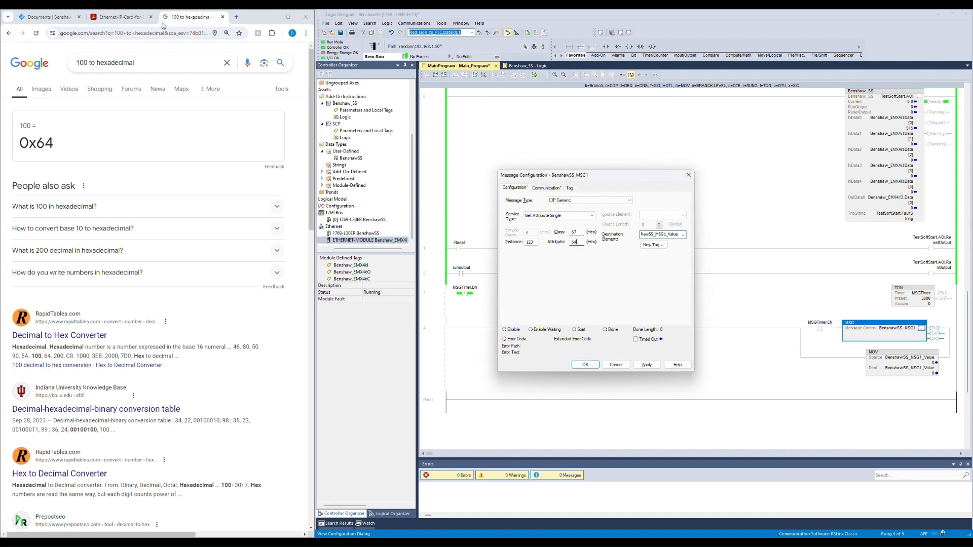
{"action": "left_click", "coordinate": [121, 17]}
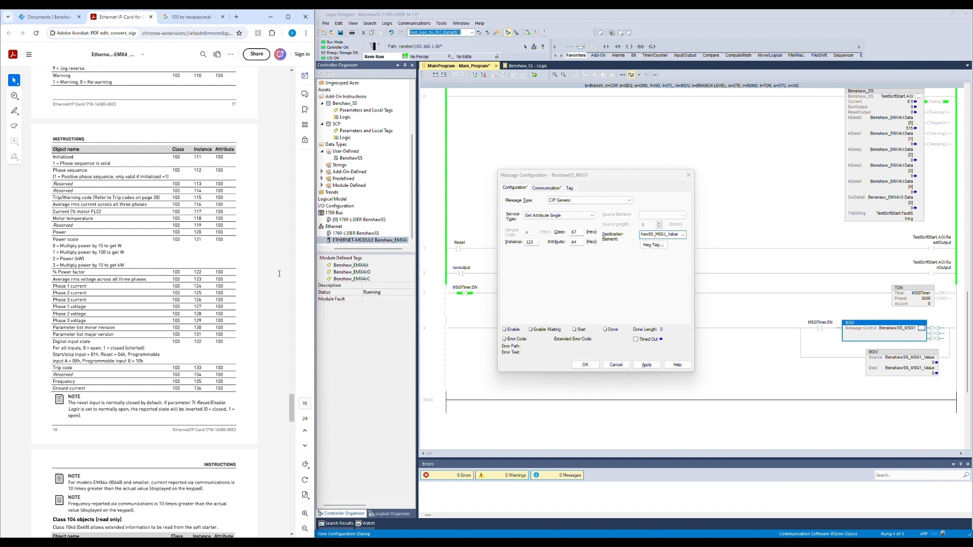
{"action": "left_click", "coordinate": [650, 365]}
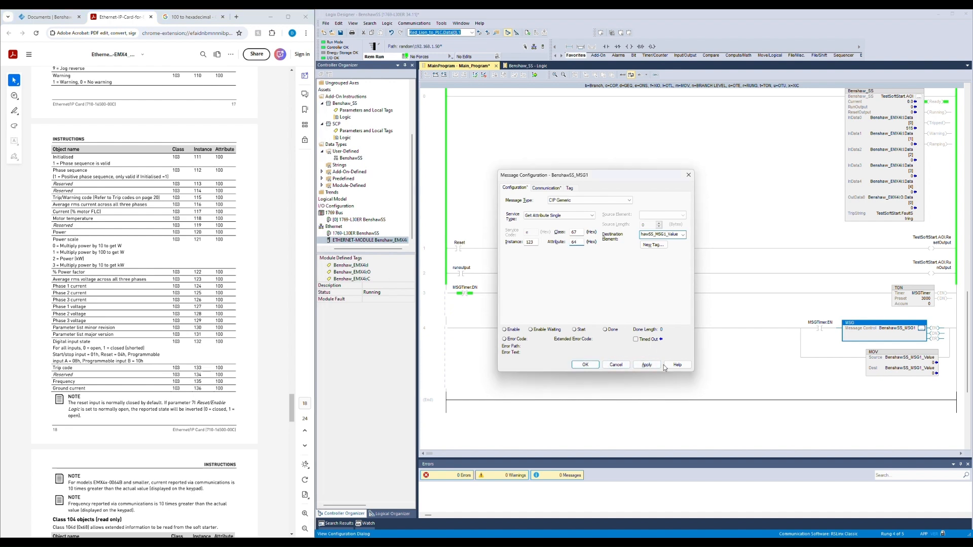
{"action": "left_click", "coordinate": [584, 365]}
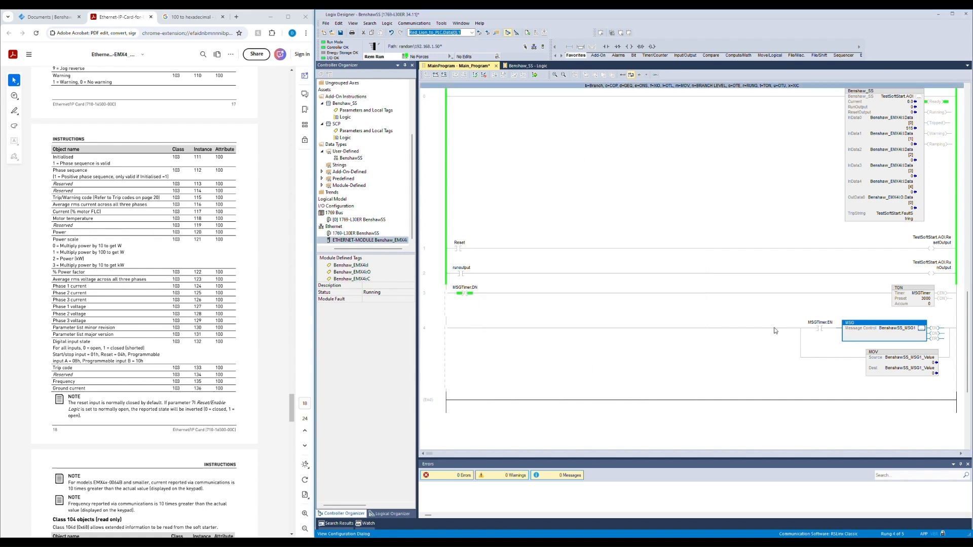
Step: Finalize all edits in the main program
{"action": "left_click", "coordinate": [534, 74]}
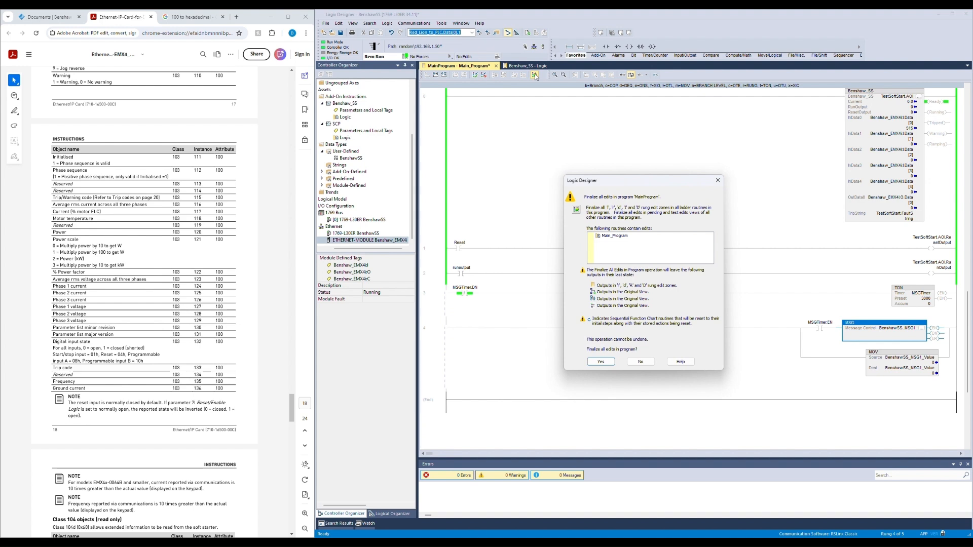
{"action": "key", "text": "Return"}
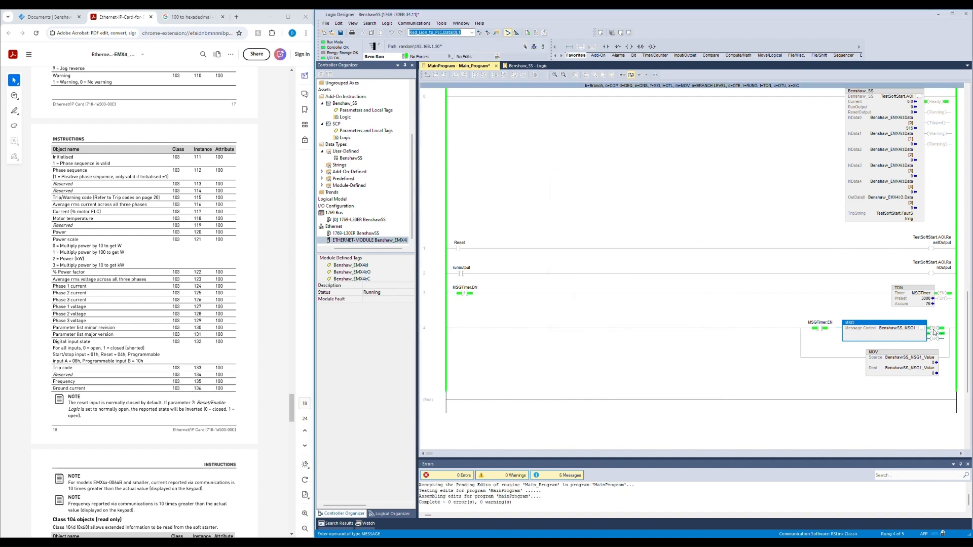
Step: Review the message configuration and the MOV instruction's destination value
{"action": "left_click", "coordinate": [922, 329]}
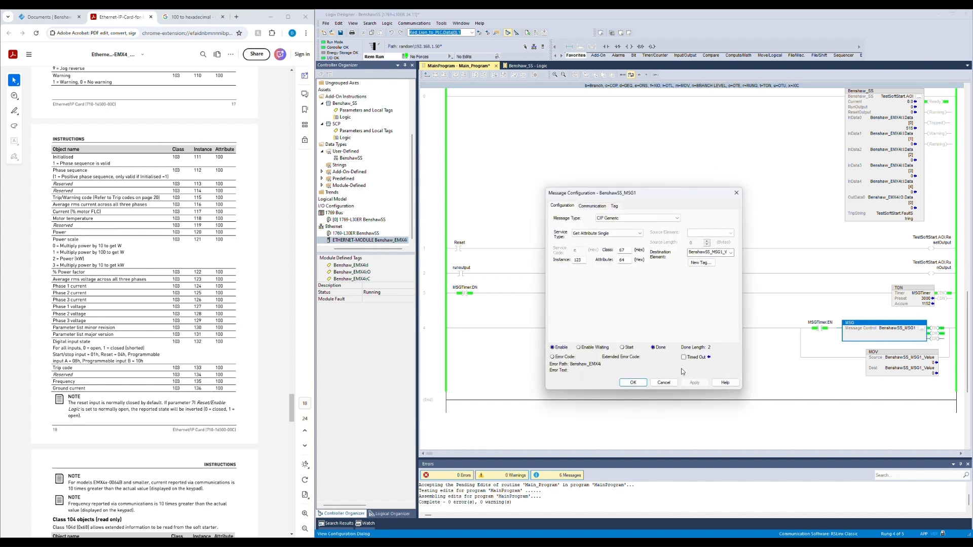
{"action": "left_click", "coordinate": [664, 383]}
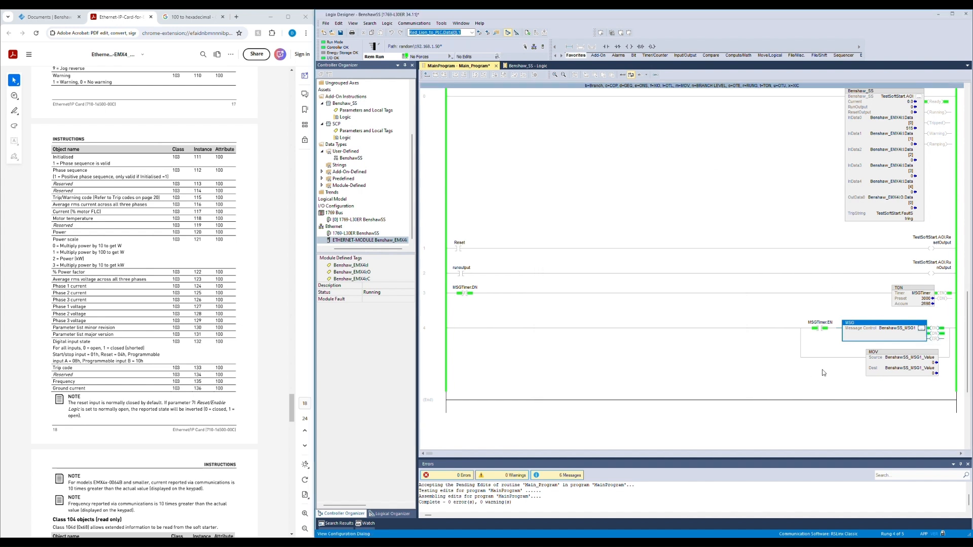
{"action": "left_click", "coordinate": [916, 366]}
{"action": "left_click", "coordinate": [916, 364]}
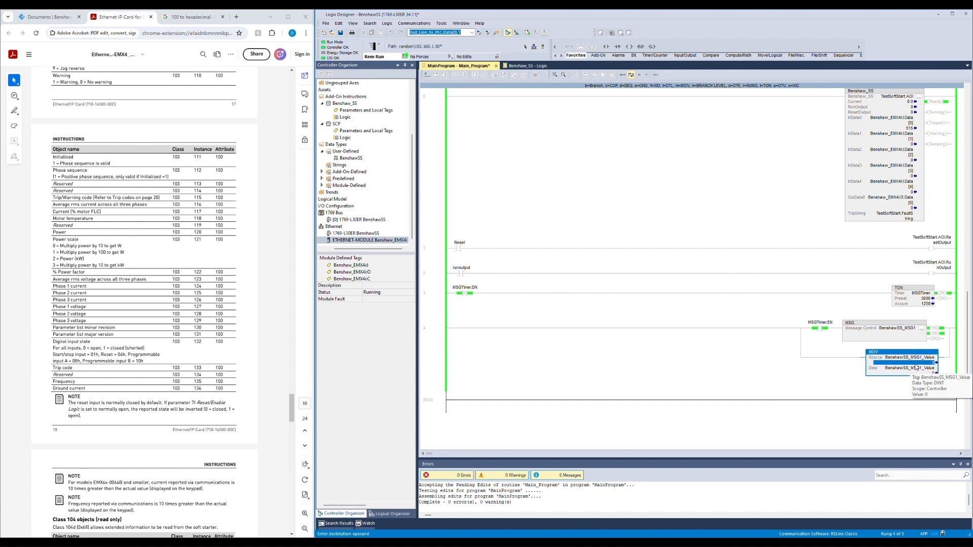
{"action": "left_click", "coordinate": [131, 333]}
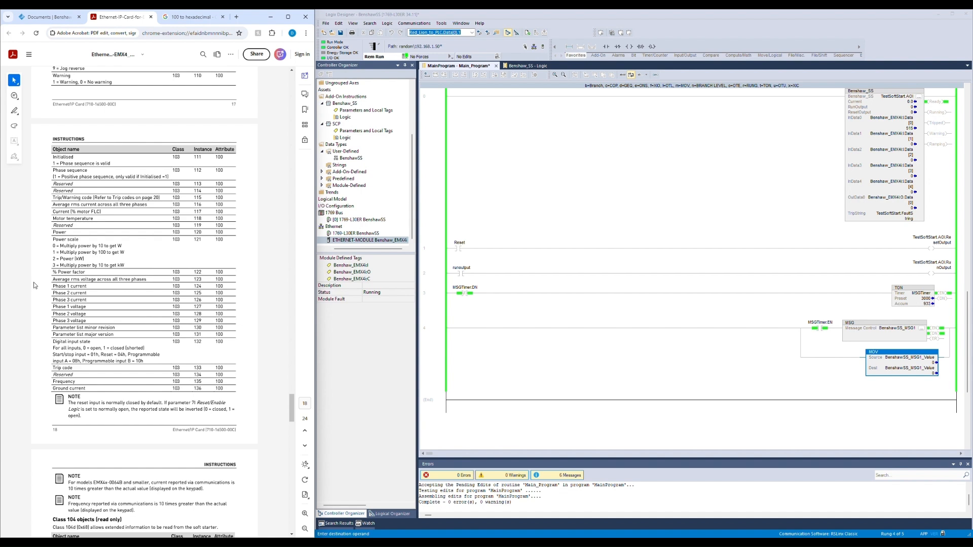
Step: Set the message instance to 122 and close the configuration
{"action": "left_click", "coordinate": [921, 328]}
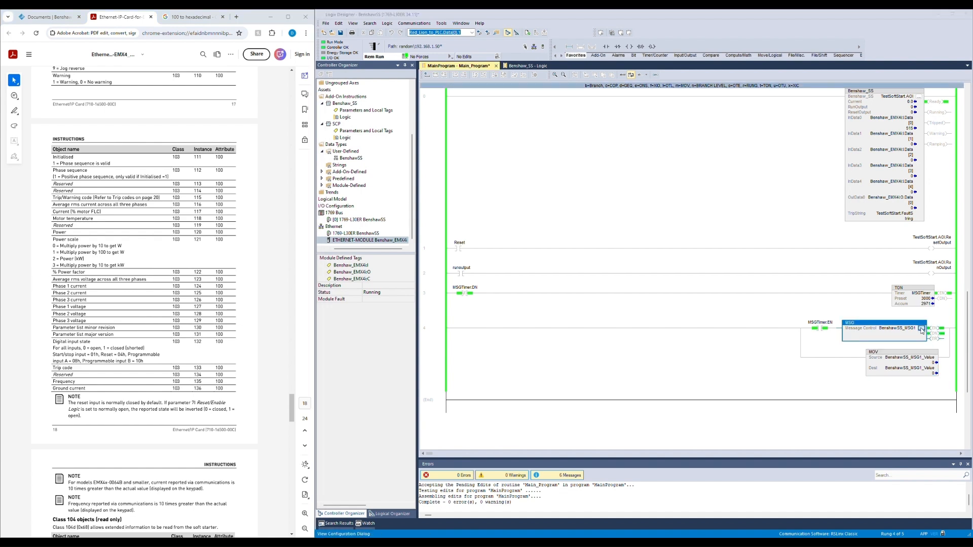
{"action": "double_click", "coordinate": [581, 260]}
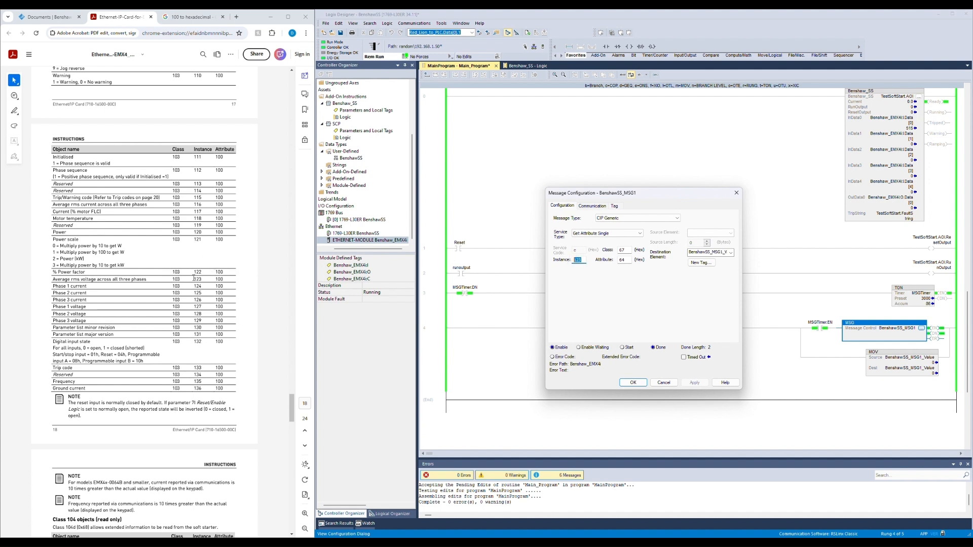
{"action": "left_click", "coordinate": [585, 260]}
{"action": "key", "text": "BackSpace"}
{"action": "left_click", "coordinate": [630, 382]}
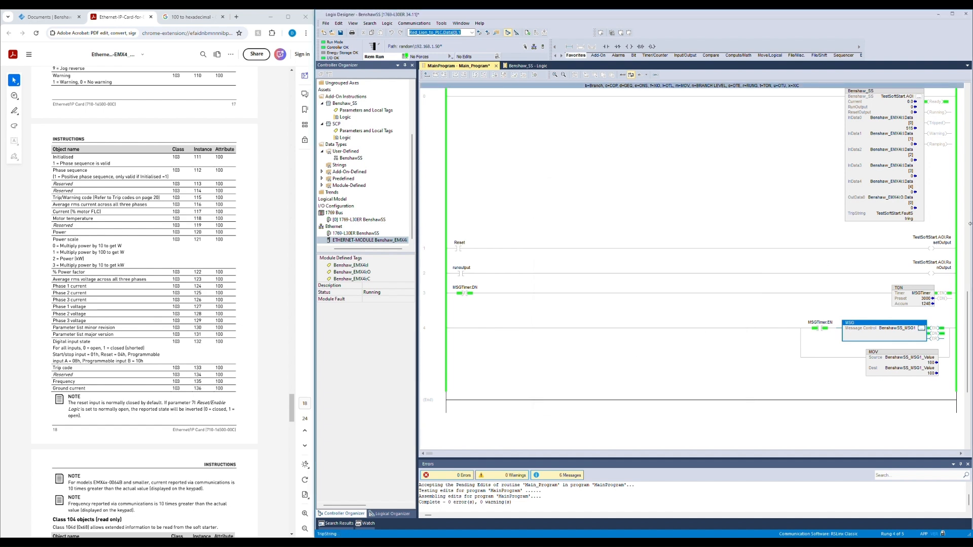
Step: Set the message instance to 133 and apply the configuration
{"action": "left_click", "coordinate": [932, 363]}
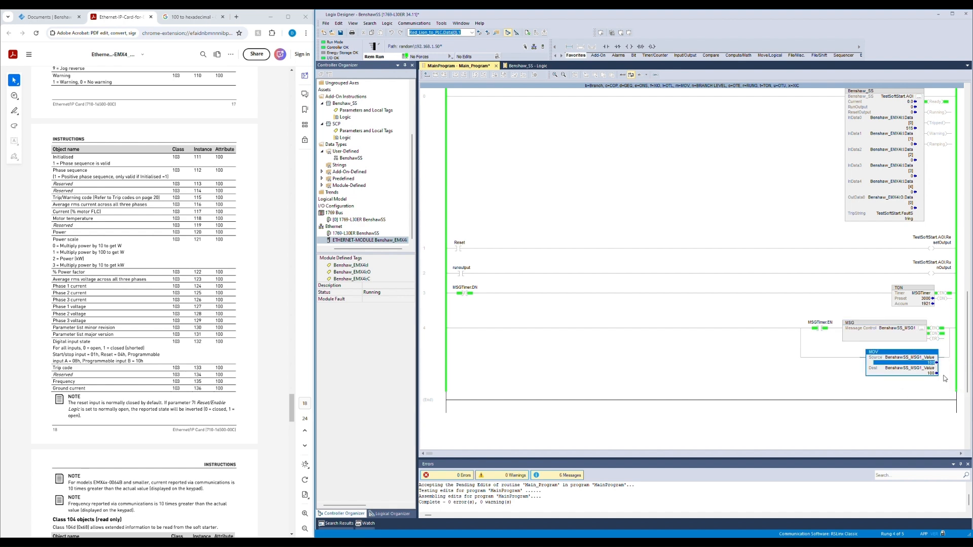
{"action": "left_click", "coordinate": [922, 329]}
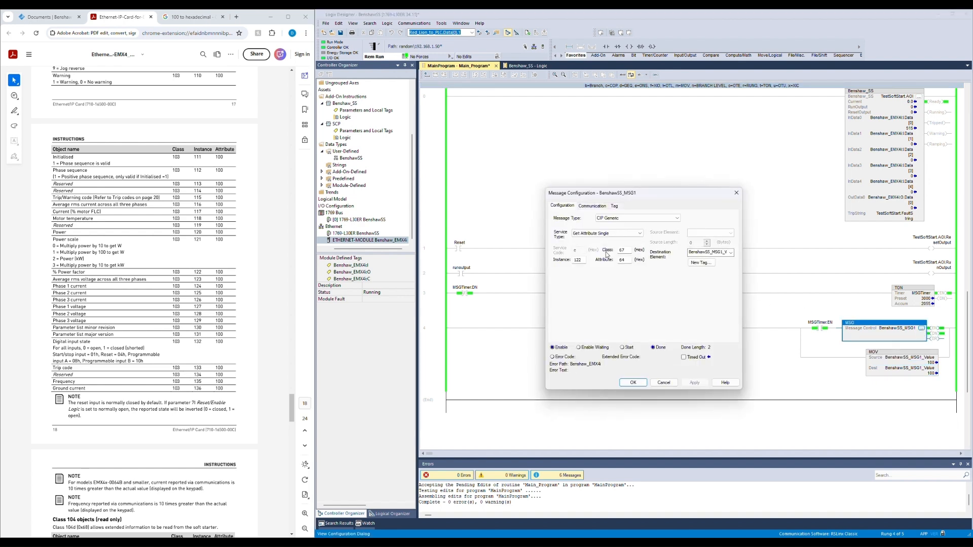
{"action": "double_click", "coordinate": [579, 260]}
{"action": "type", "text": "133"}
{"action": "left_click", "coordinate": [692, 383]}
Step: Scroll through the Ethernet/IP card manual's class 103 objects, status codes and trip code tables
{"action": "scroll", "coordinate": [152, 385], "scroll_direction": "down", "scroll_amount": 5}
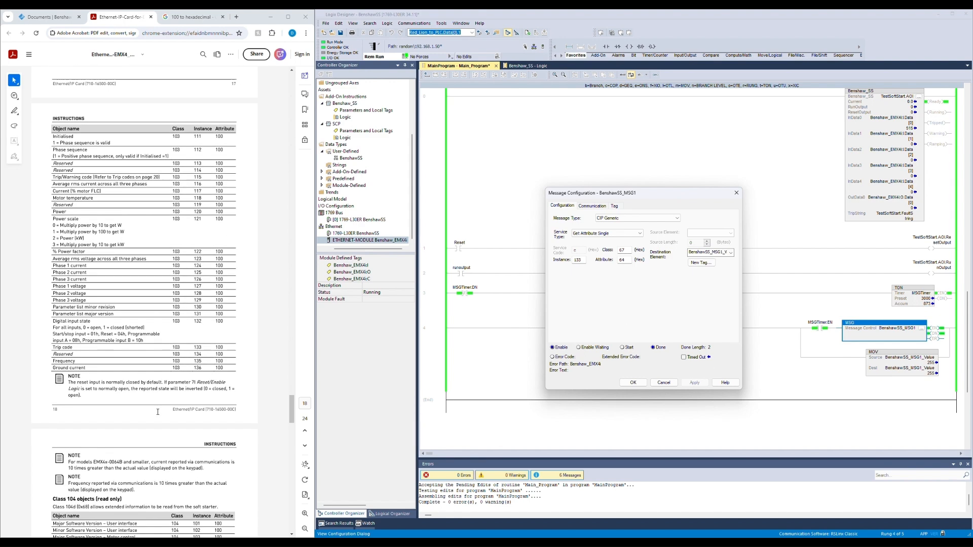
{"action": "scroll", "coordinate": [186, 366], "scroll_direction": "up", "scroll_amount": 9}
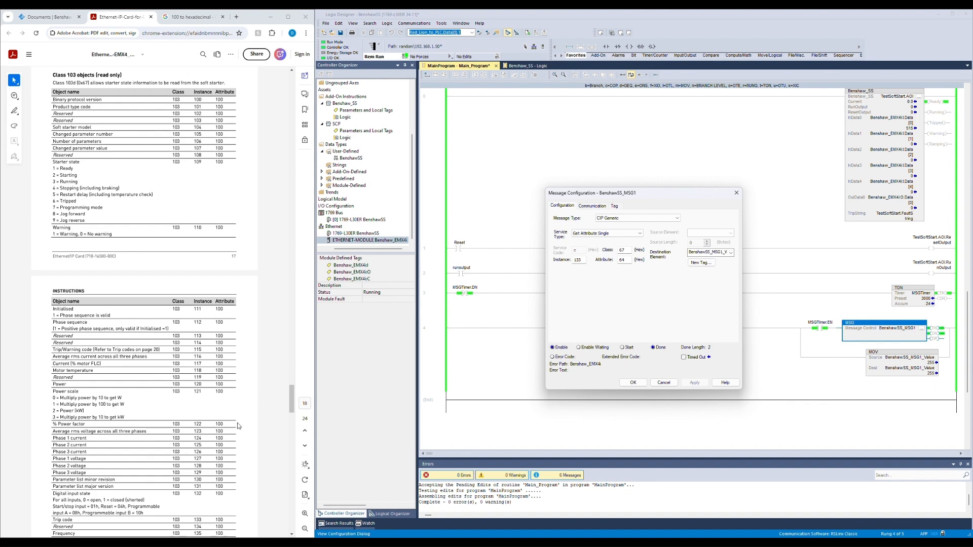
{"action": "scroll", "coordinate": [229, 434], "scroll_direction": "down", "scroll_amount": 5}
{"action": "scroll", "coordinate": [227, 435], "scroll_direction": "up", "scroll_amount": 12}
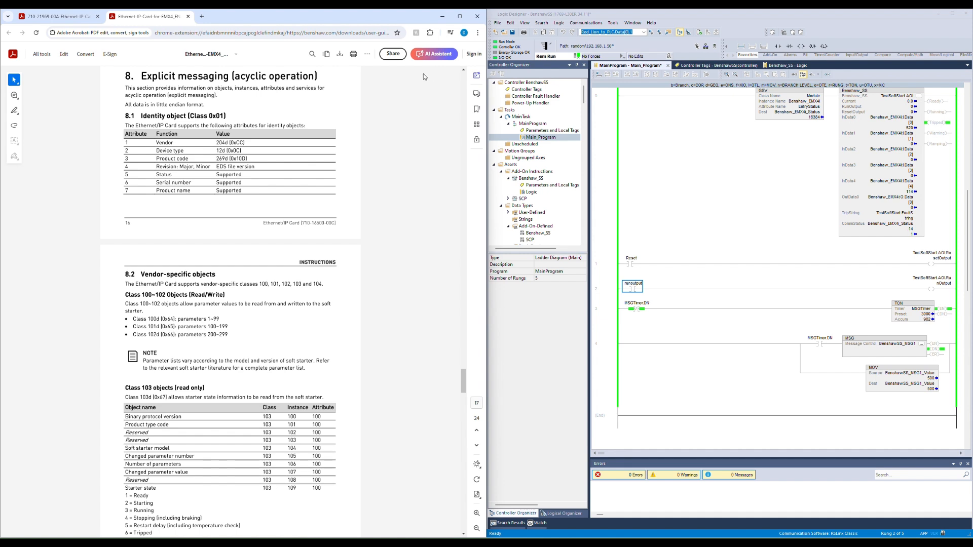
{"action": "scroll", "coordinate": [437, 363], "scroll_direction": "down", "scroll_amount": 5}
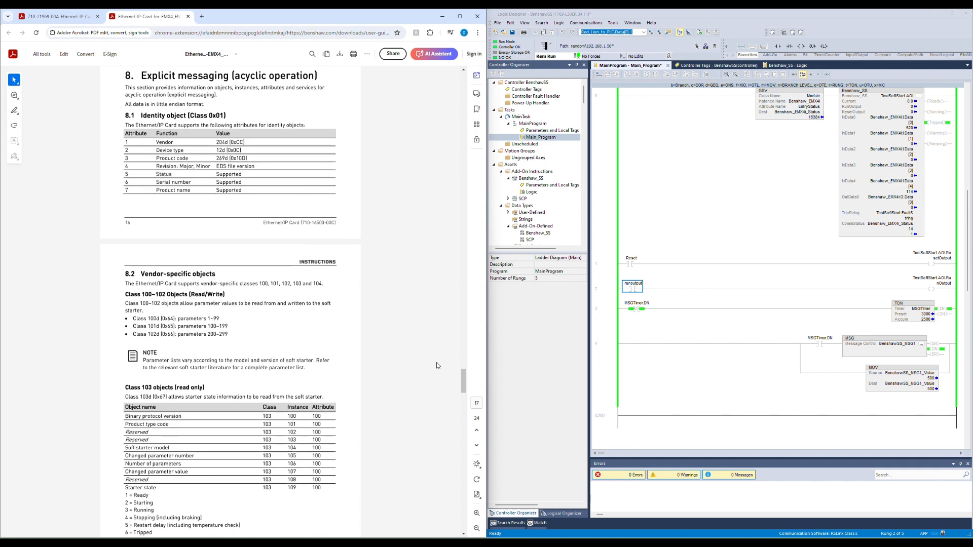
{"action": "scroll", "coordinate": [433, 361], "scroll_direction": "down", "scroll_amount": 4}
{"action": "scroll", "coordinate": [400, 331], "scroll_direction": "down", "scroll_amount": 2}
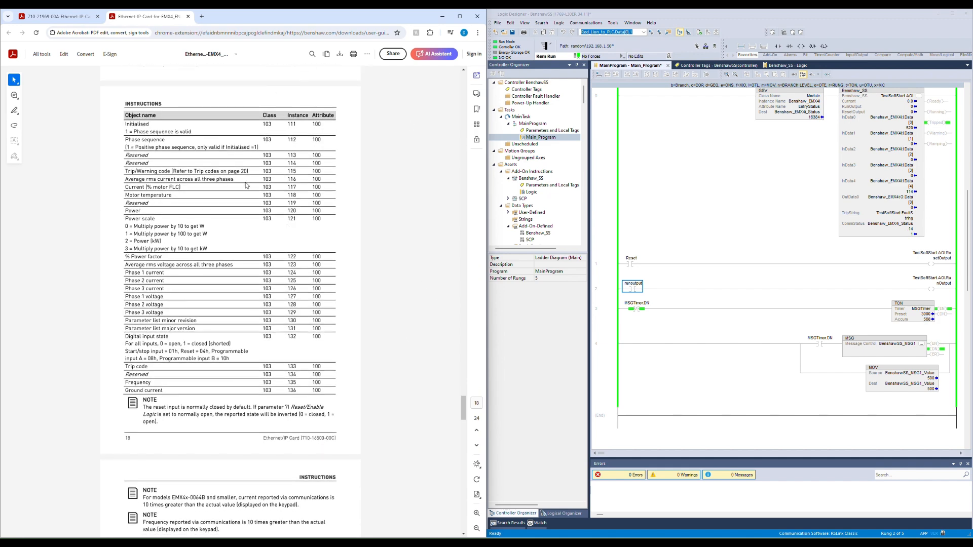
{"action": "scroll", "coordinate": [313, 304], "scroll_direction": "down", "scroll_amount": 20}
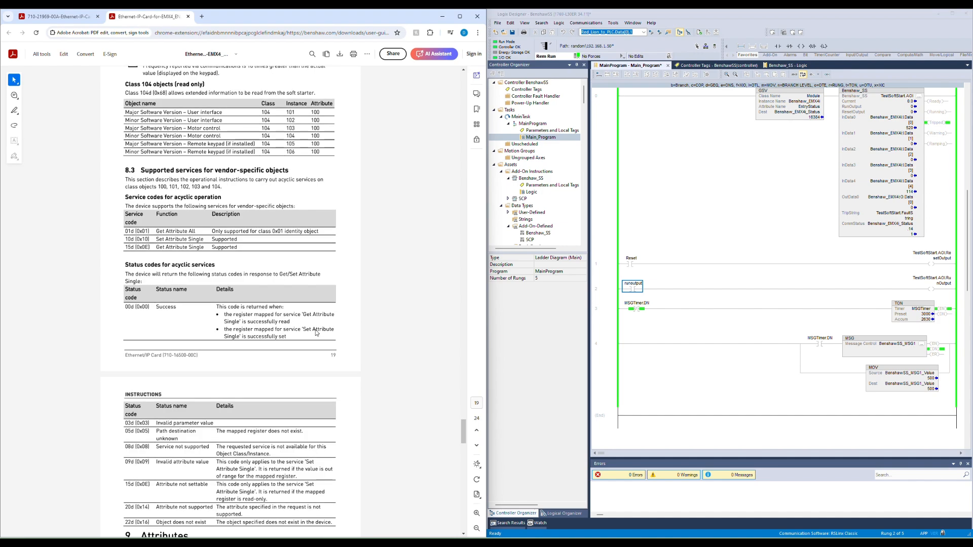
{"action": "scroll", "coordinate": [312, 332], "scroll_direction": "down", "scroll_amount": 2}
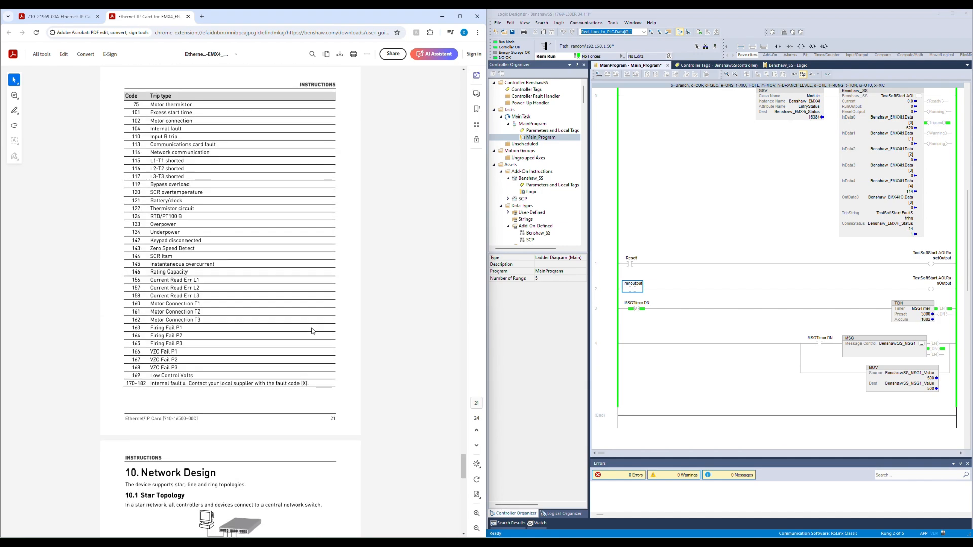
{"action": "scroll", "coordinate": [312, 331], "scroll_direction": "up", "scroll_amount": 4}
{"action": "scroll", "coordinate": [184, 303], "scroll_direction": "down", "scroll_amount": 7}
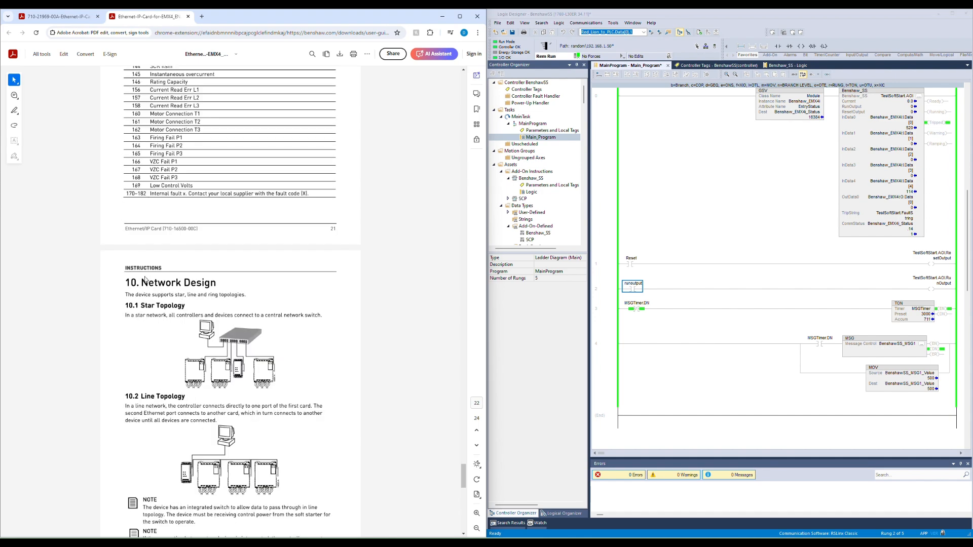
{"action": "scroll", "coordinate": [209, 304], "scroll_direction": "down", "scroll_amount": 15}
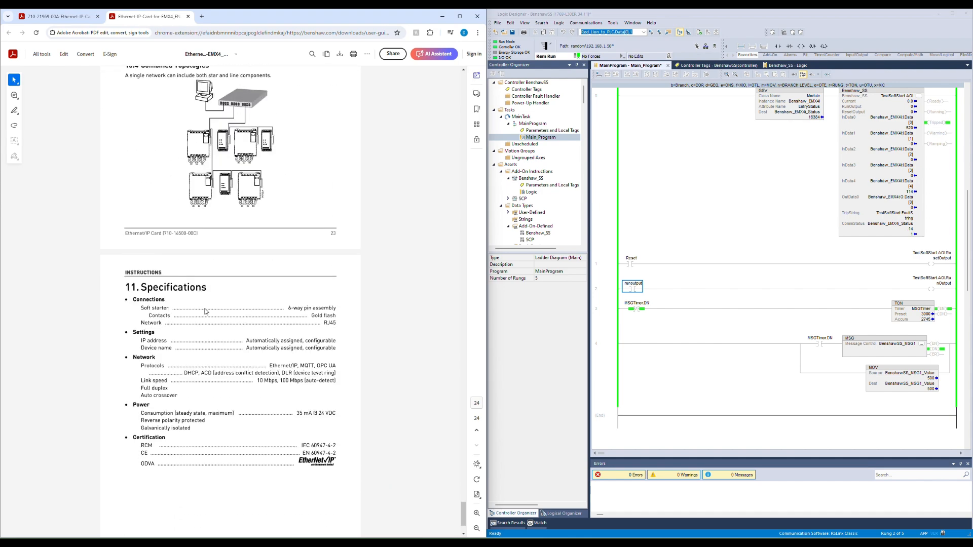
{"action": "scroll", "coordinate": [205, 311], "scroll_direction": "up", "scroll_amount": 18}
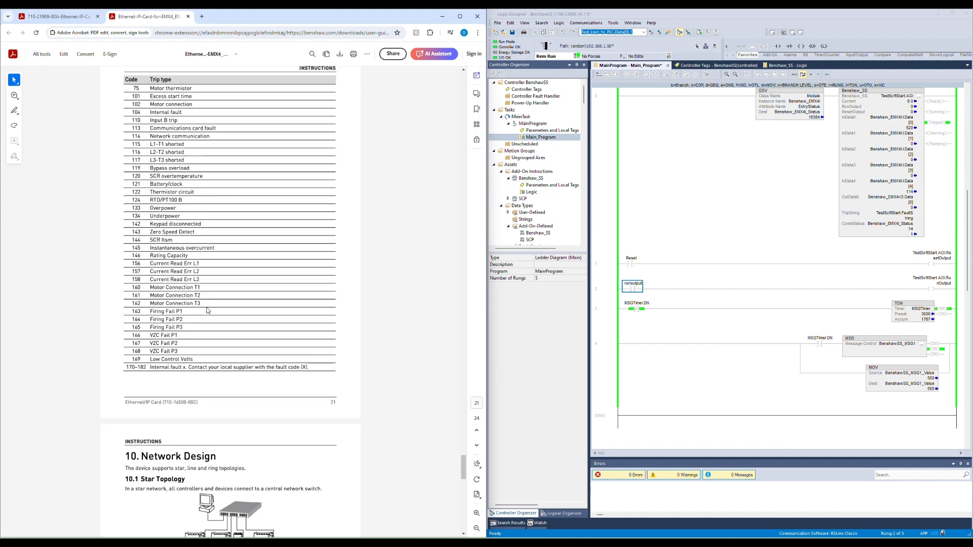
{"action": "scroll", "coordinate": [207, 311], "scroll_direction": "up", "scroll_amount": 7}
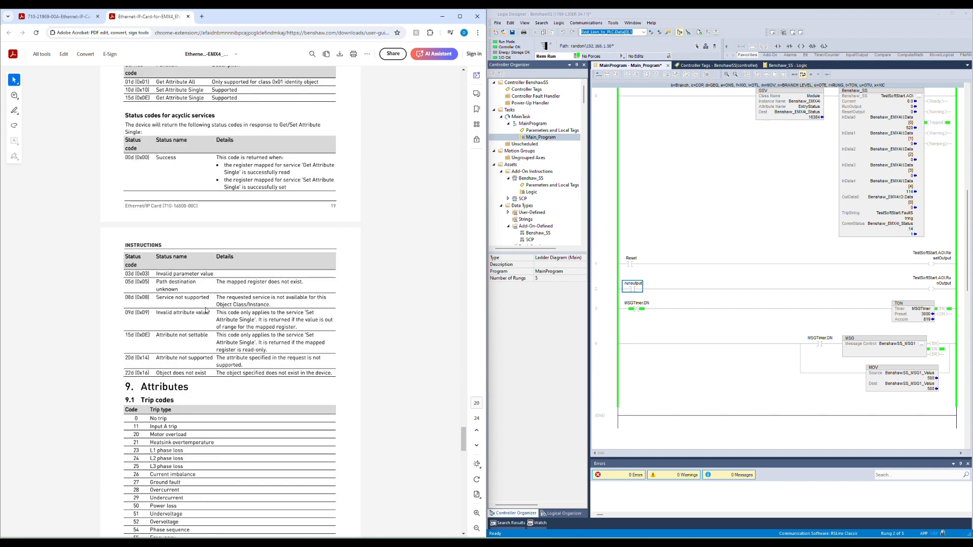
{"action": "left_click_drag", "start_coordinate": [463, 437], "coordinate": [450, 68]}
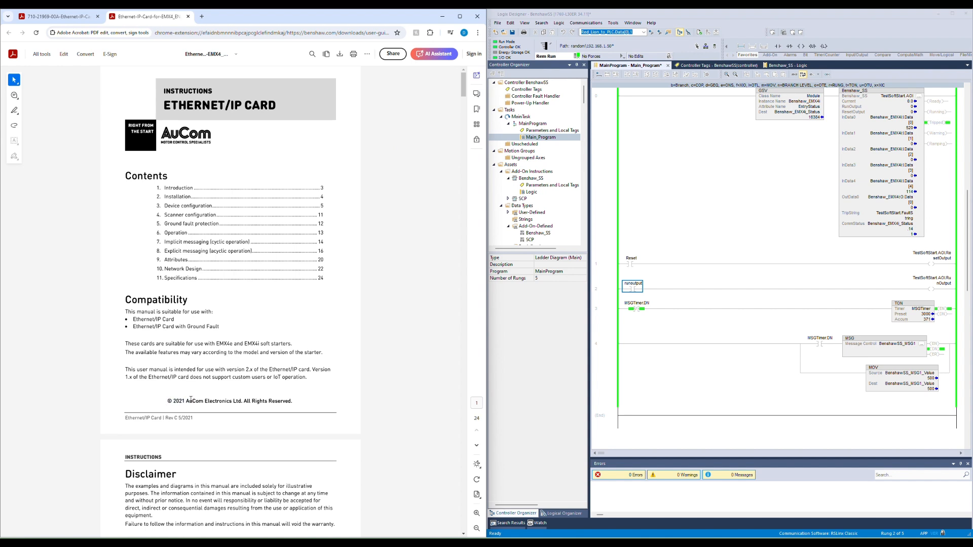
Step: Switch to the Benshaw Ethernet/IP user guide and scroll to its explicit messaging parameter lists
{"action": "left_click", "coordinate": [45, 22]}
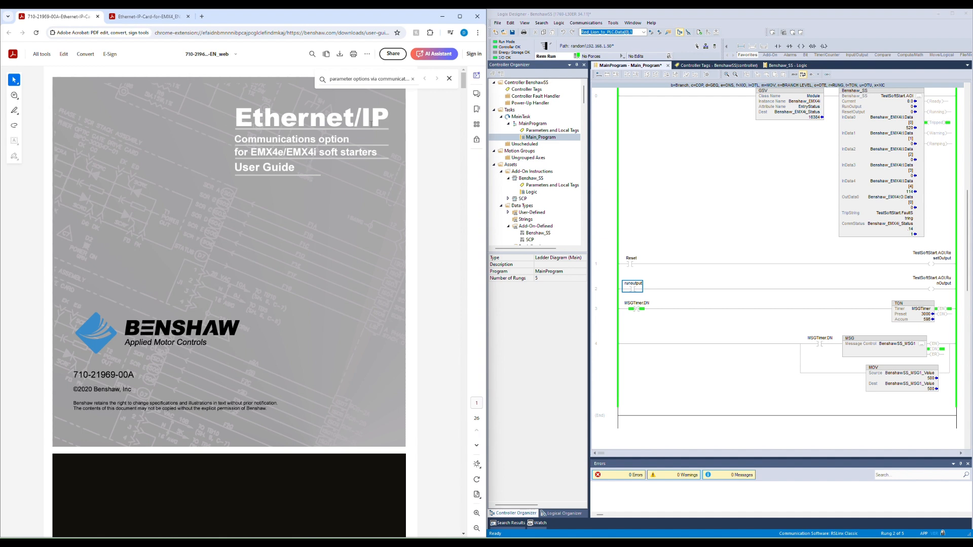
{"action": "scroll", "coordinate": [463, 86], "scroll_direction": "down", "scroll_amount": 1}
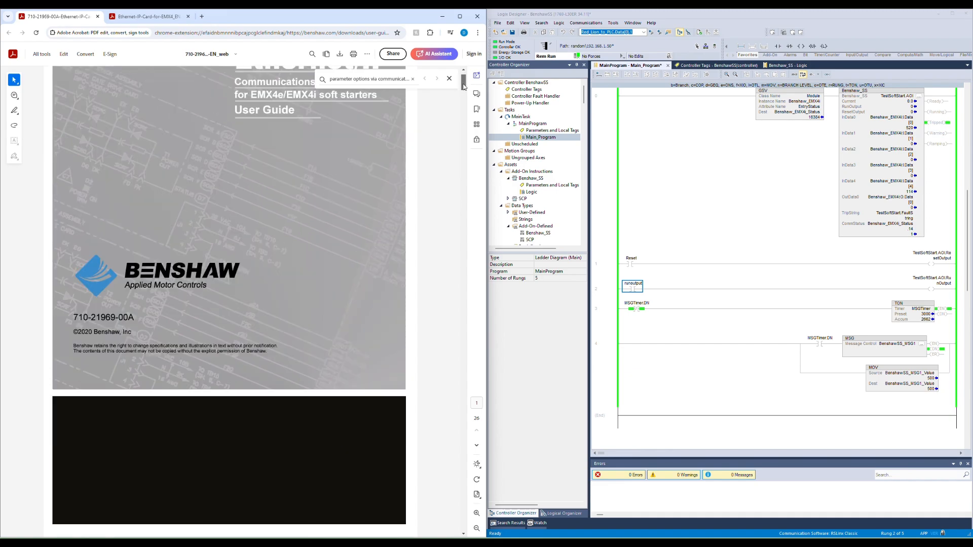
{"action": "left_click_drag", "start_coordinate": [463, 86], "coordinate": [446, 223]}
{"action": "scroll", "coordinate": [446, 223], "scroll_direction": "down", "scroll_amount": 2}
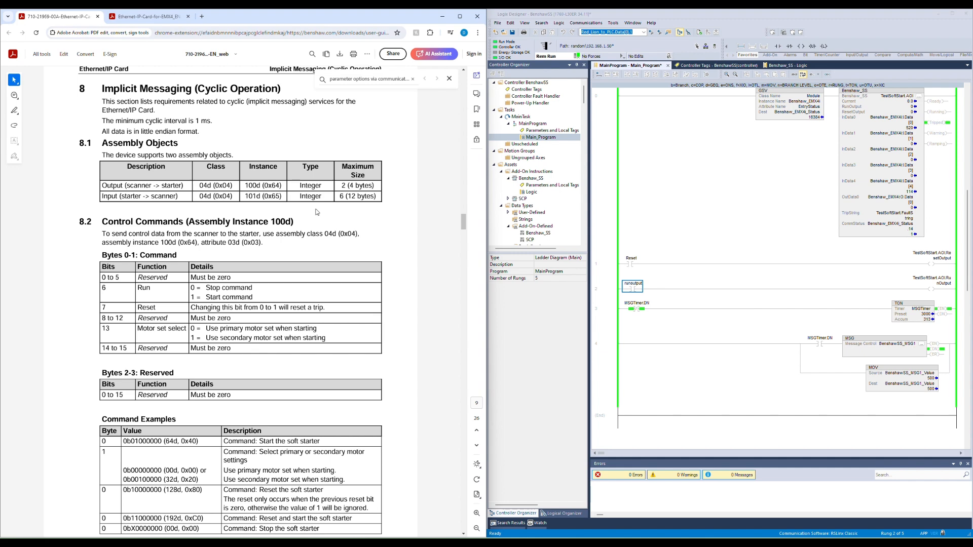
{"action": "scroll", "coordinate": [317, 211], "scroll_direction": "down", "scroll_amount": 7}
{"action": "scroll", "coordinate": [313, 238], "scroll_direction": "down", "scroll_amount": 10}
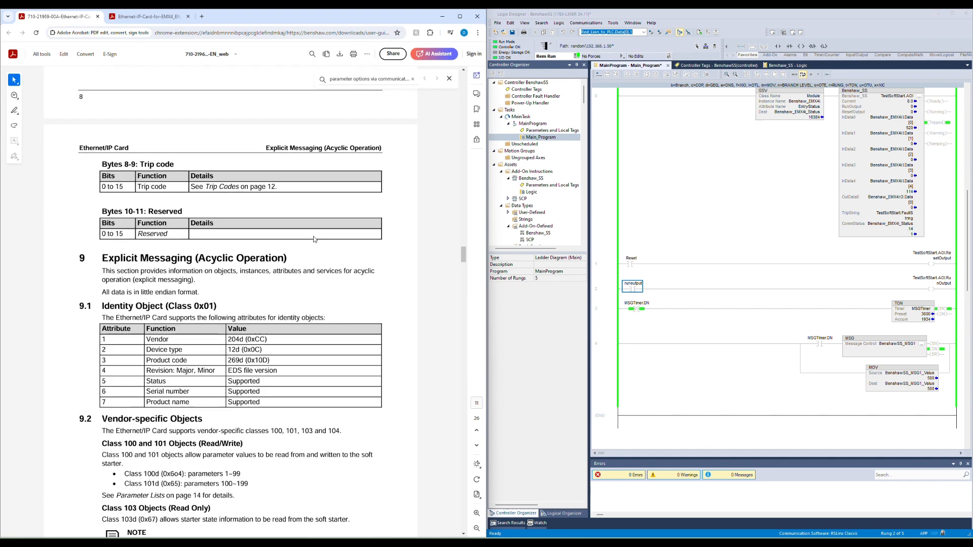
{"action": "scroll", "coordinate": [314, 239], "scroll_direction": "down", "scroll_amount": 12}
{"action": "scroll", "coordinate": [314, 239], "scroll_direction": "down", "scroll_amount": 15}
{"action": "scroll", "coordinate": [314, 249], "scroll_direction": "down", "scroll_amount": 20}
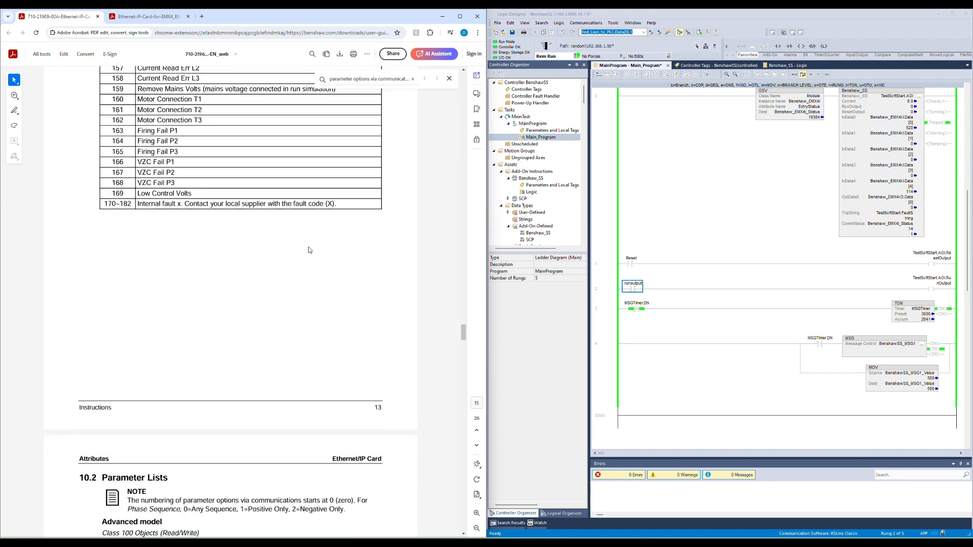
{"action": "scroll", "coordinate": [311, 250], "scroll_direction": "down", "scroll_amount": 12}
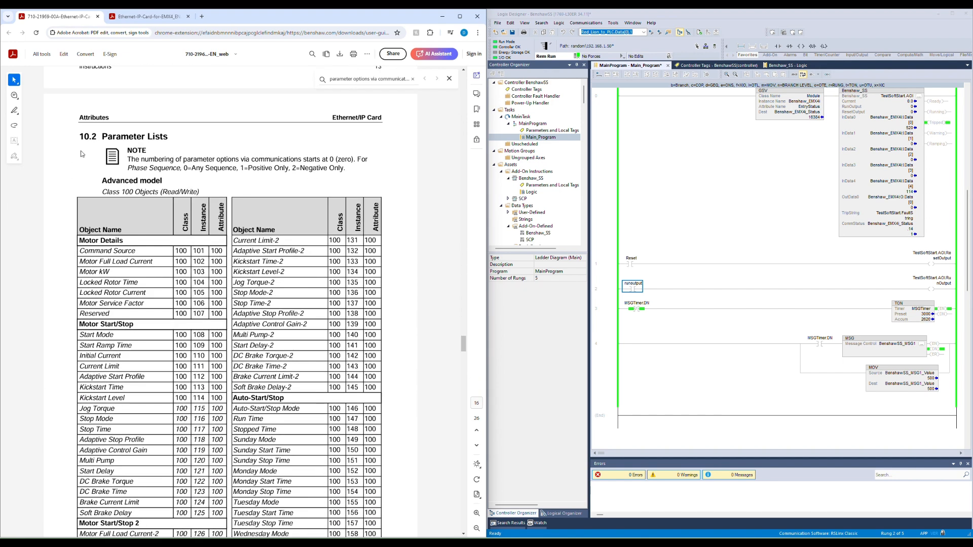
{"action": "scroll", "coordinate": [105, 177], "scroll_direction": "down", "scroll_amount": 1}
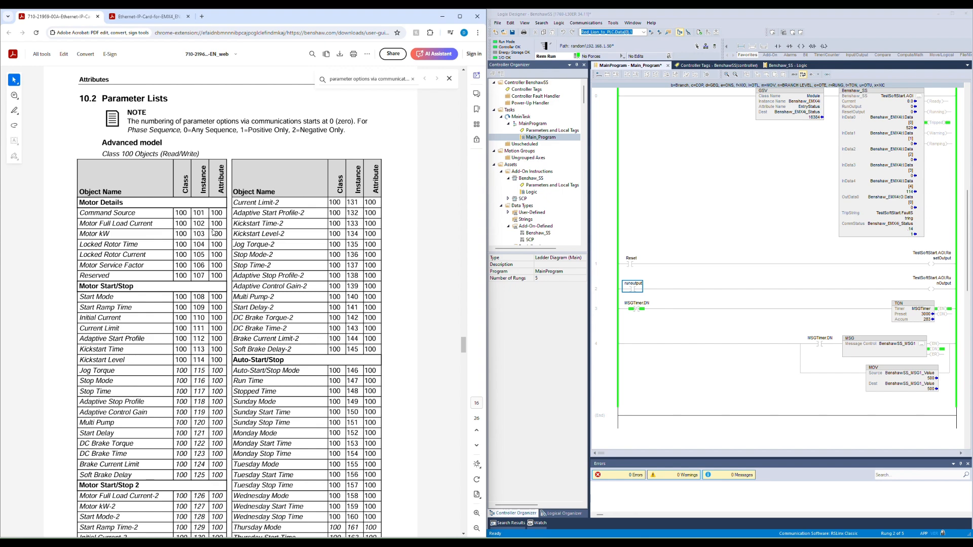
{"action": "scroll", "coordinate": [184, 243], "scroll_direction": "down", "scroll_amount": 7}
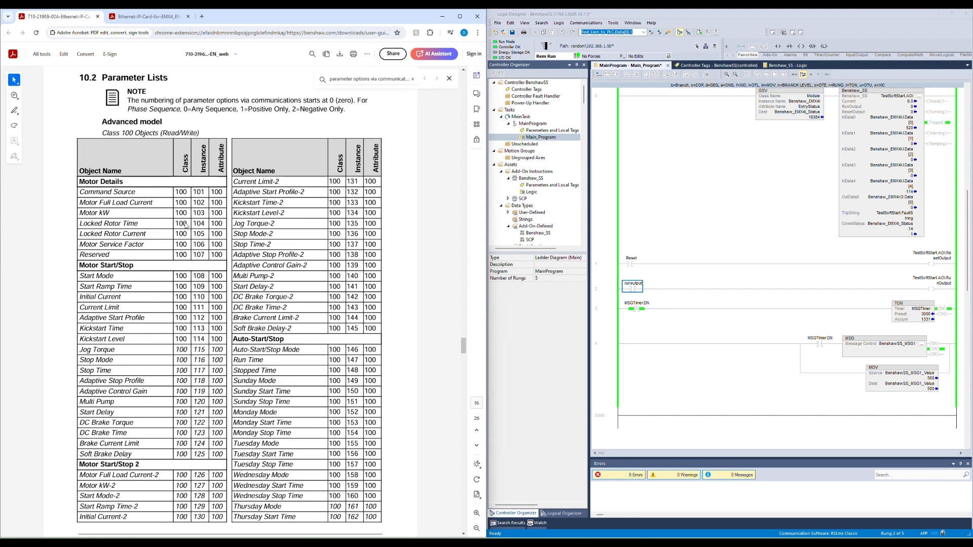
Step: Set the message instance to 109 and apply the configuration
{"action": "scroll", "coordinate": [185, 226], "scroll_direction": "down", "scroll_amount": 3}
{"action": "scroll", "coordinate": [218, 227], "scroll_direction": "up", "scroll_amount": 2}
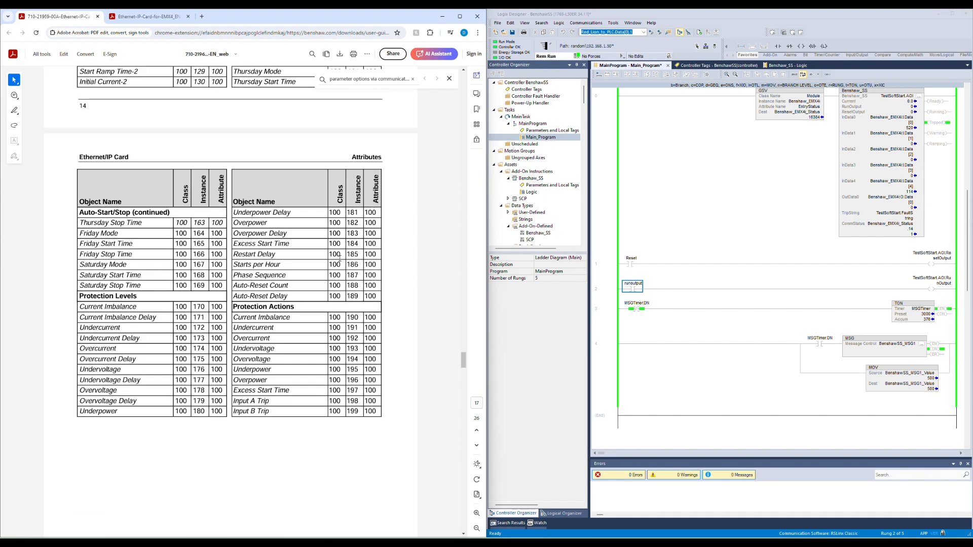
{"action": "left_click", "coordinate": [921, 344]}
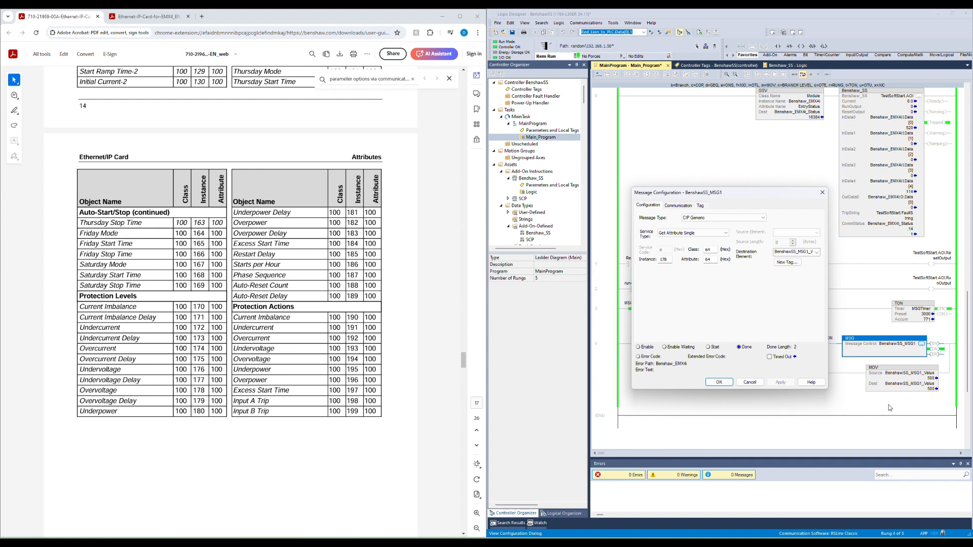
{"action": "left_click_drag", "start_coordinate": [675, 264], "coordinate": [643, 260]}
{"action": "scroll", "coordinate": [149, 336], "scroll_direction": "up", "scroll_amount": 9}
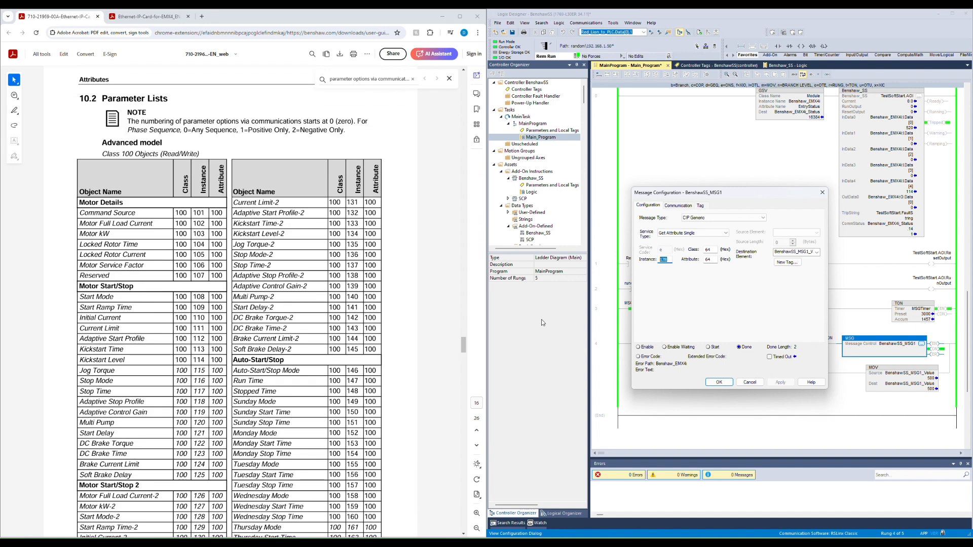
{"action": "type", "text": "109"}
{"action": "left_click", "coordinate": [780, 383]}
Step: Switch the message service to Set Attribute Single with source element BenshawSS_MSG1_Value and source length 2, then apply and close
{"action": "left_click", "coordinate": [704, 234]}
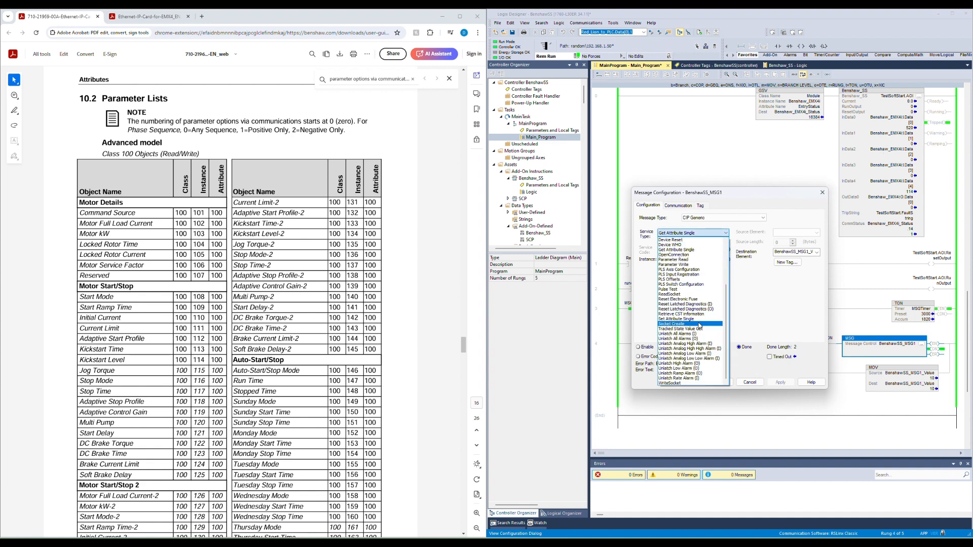
{"action": "left_click", "coordinate": [678, 319]}
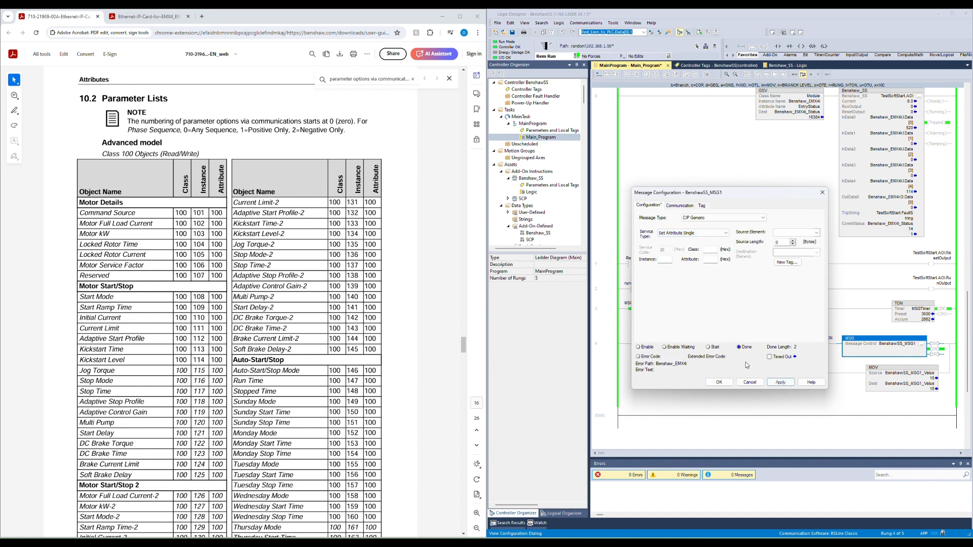
{"action": "left_click", "coordinate": [781, 382]}
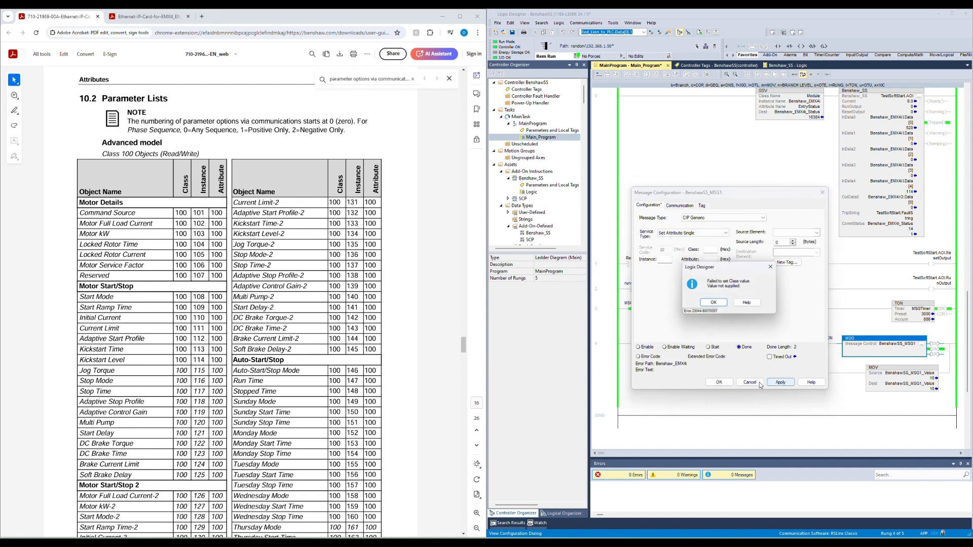
{"action": "left_click", "coordinate": [712, 304]}
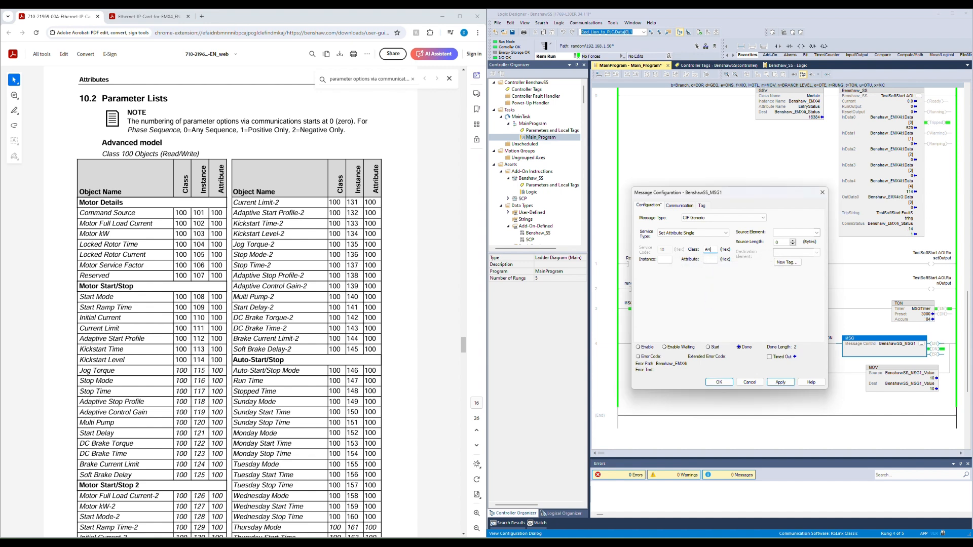
{"action": "key", "text": "Tab"}
{"action": "key", "text": "Tab"}
{"action": "left_click", "coordinate": [816, 233]}
{"action": "scroll", "coordinate": [758, 273], "scroll_direction": "down", "scroll_amount": 2}
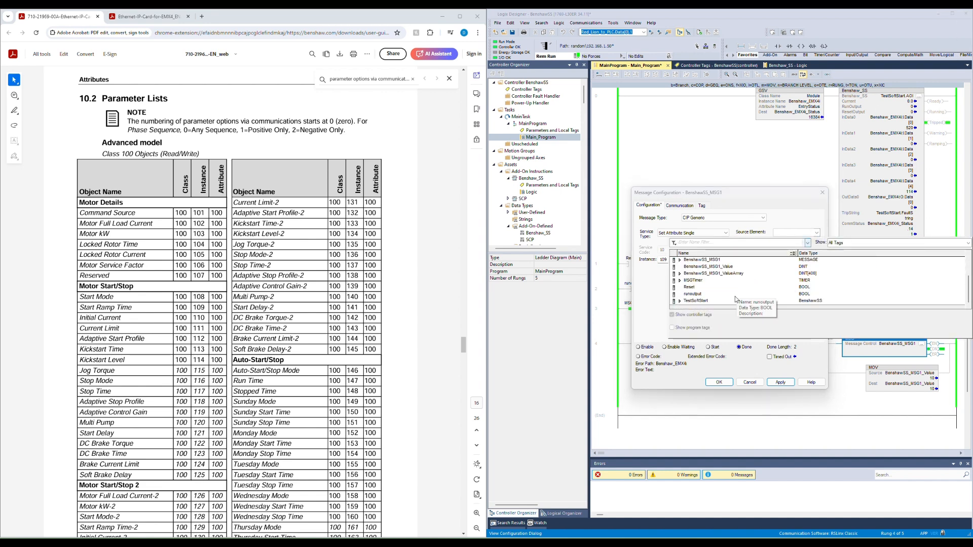
{"action": "double_click", "coordinate": [752, 267]}
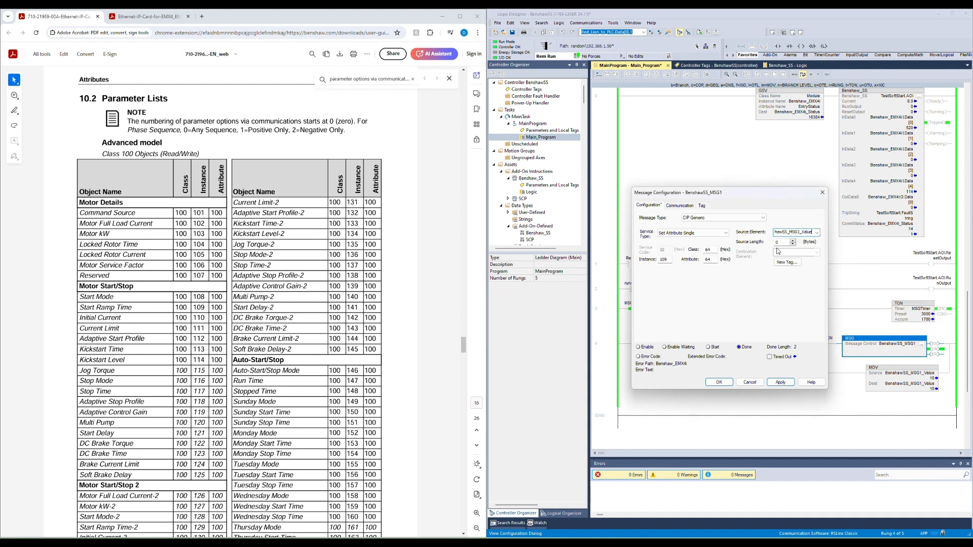
{"action": "key", "text": "Tab"}
{"action": "left_click", "coordinate": [747, 250]}
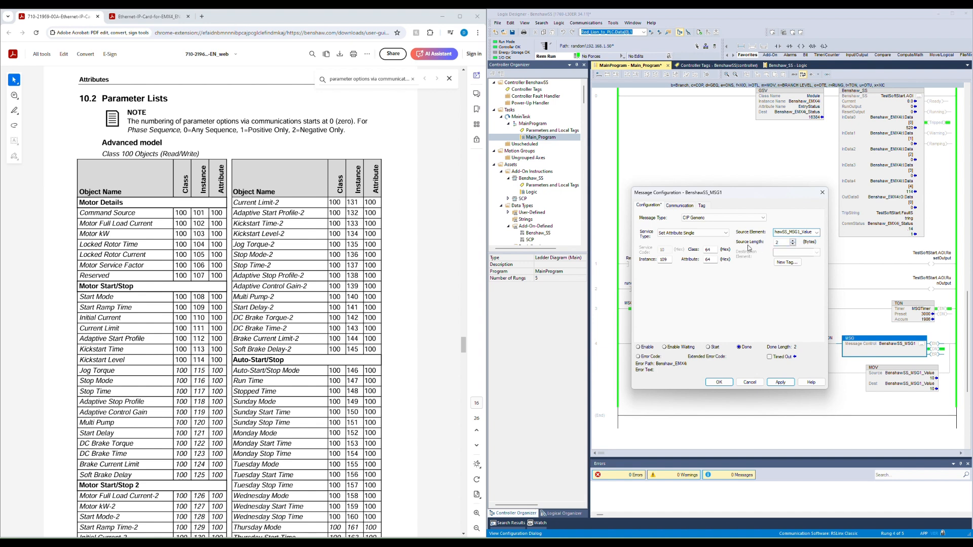
{"action": "left_click", "coordinate": [780, 383]}
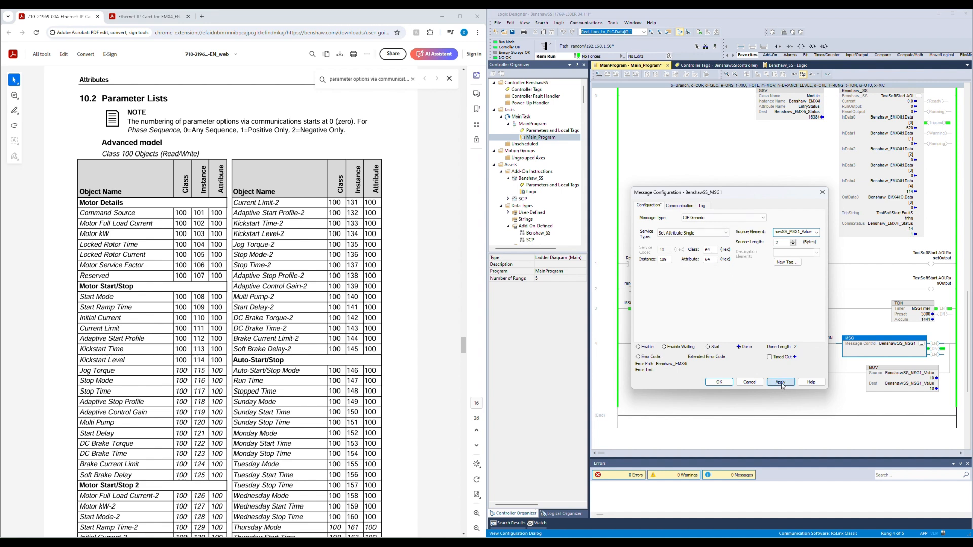
{"action": "left_click", "coordinate": [719, 383]}
Step: Set the BenshawSS_MSG1_Value tag's value to 12
{"action": "double_click", "coordinate": [930, 378]}
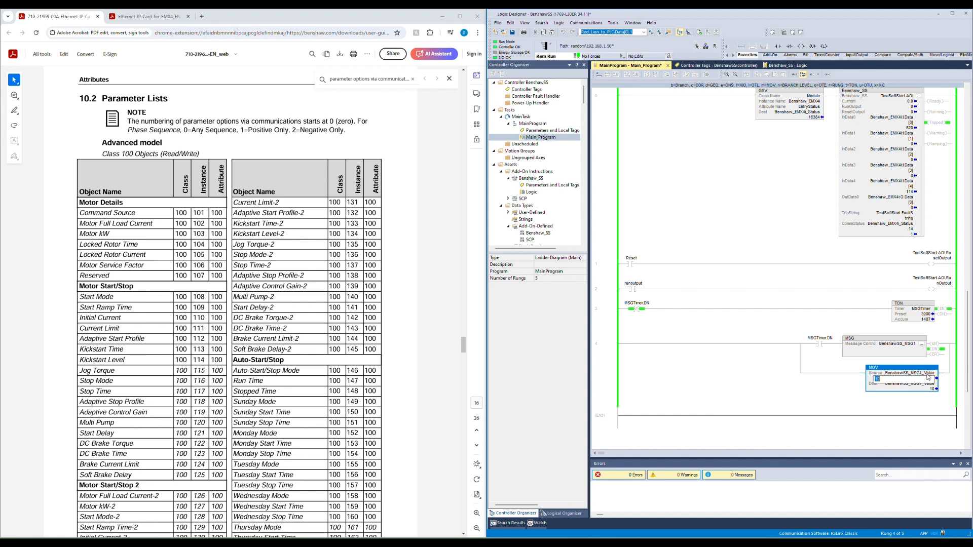
{"action": "type", "text": "12"}
{"action": "key", "text": "Return"}
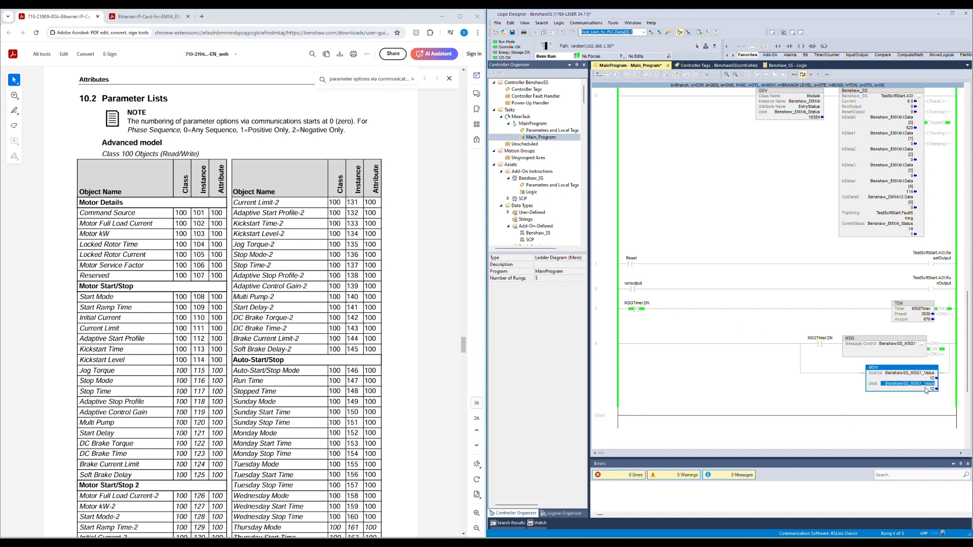
Step: Reopen the message configuration and change the service back to Get Attribute Single with class 64, instance 109, attribute 64
{"action": "left_click", "coordinate": [922, 344]}
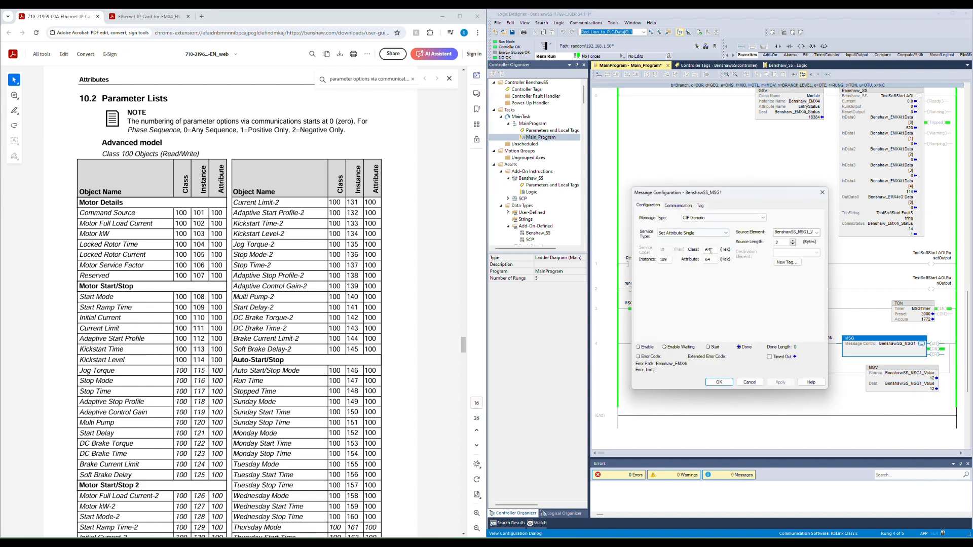
{"action": "left_click", "coordinate": [718, 233]}
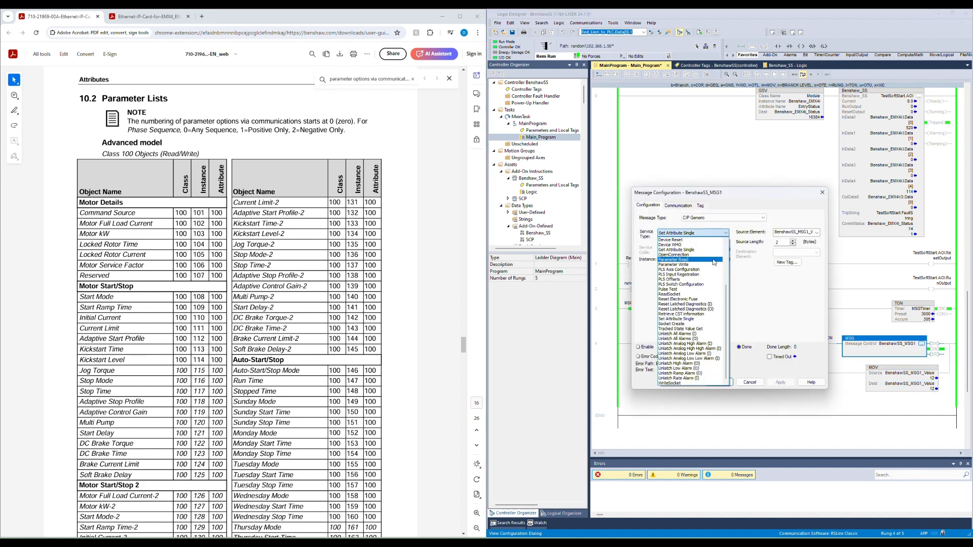
{"action": "scroll", "coordinate": [710, 305], "scroll_direction": "up", "scroll_amount": 5}
{"action": "left_click", "coordinate": [694, 317]}
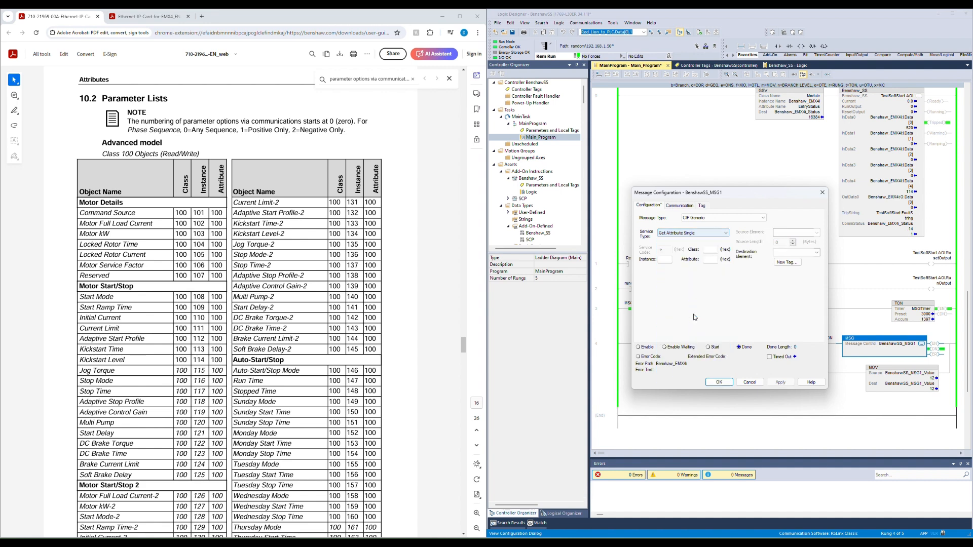
{"action": "left_click", "coordinate": [713, 249]}
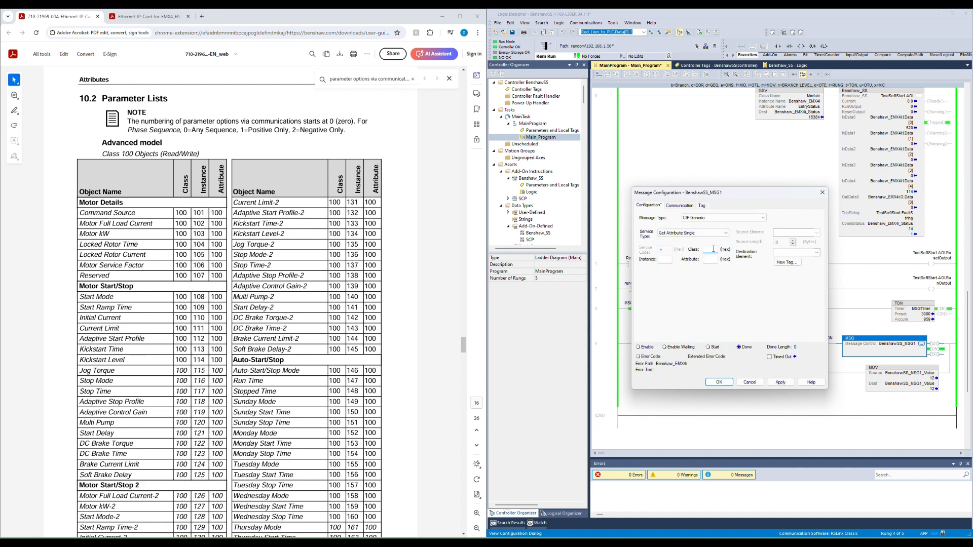
{"action": "key", "text": "Tab"}
{"action": "type", "text": "4"}
{"action": "type", "text": "0"}
{"action": "type", "text": "9"}
{"action": "key", "text": "Tab"}
{"action": "key", "text": "Tab"}
Step: Set the message destination element to BenshawSS_MSG1_ValueArray[4], then apply and close the configuration
{"action": "left_click", "coordinate": [816, 252]}
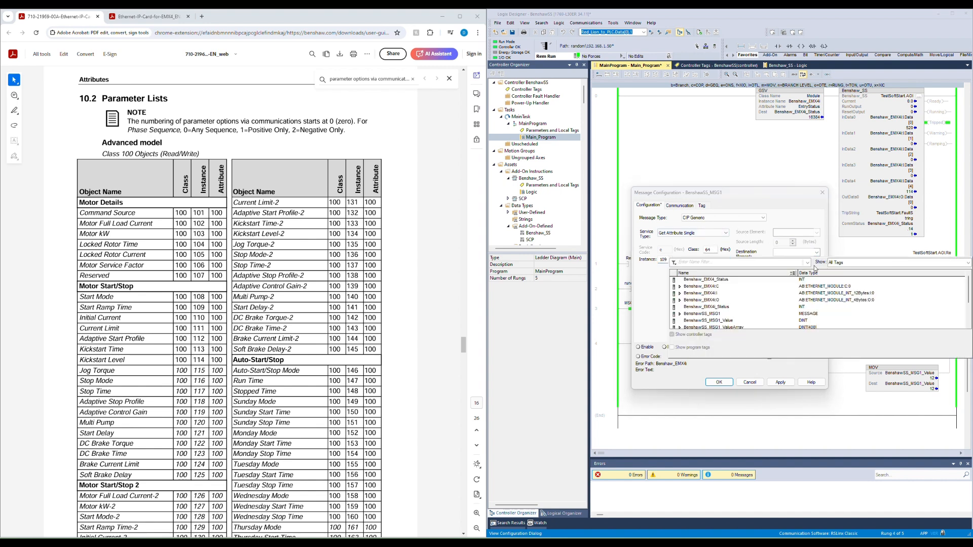
{"action": "left_click", "coordinate": [738, 320]}
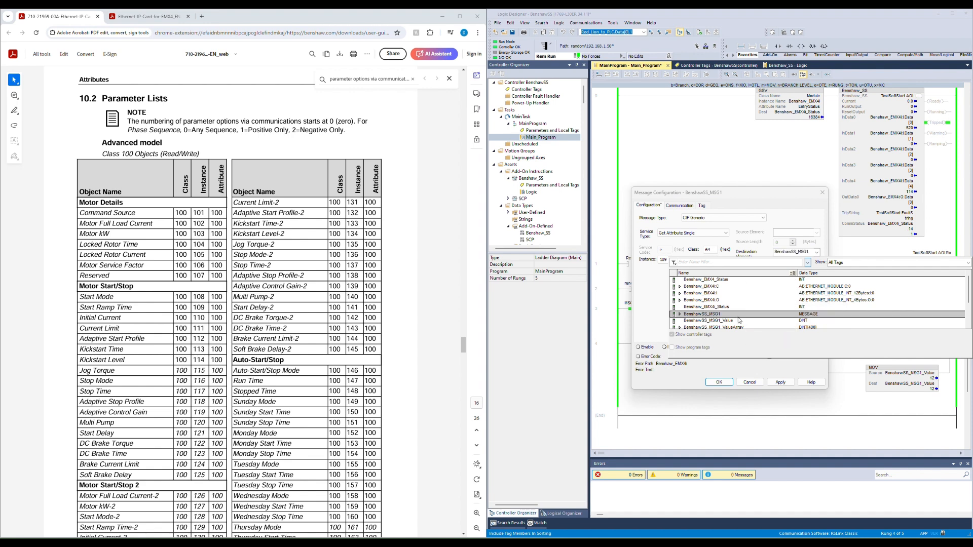
{"action": "left_click", "coordinate": [738, 321]}
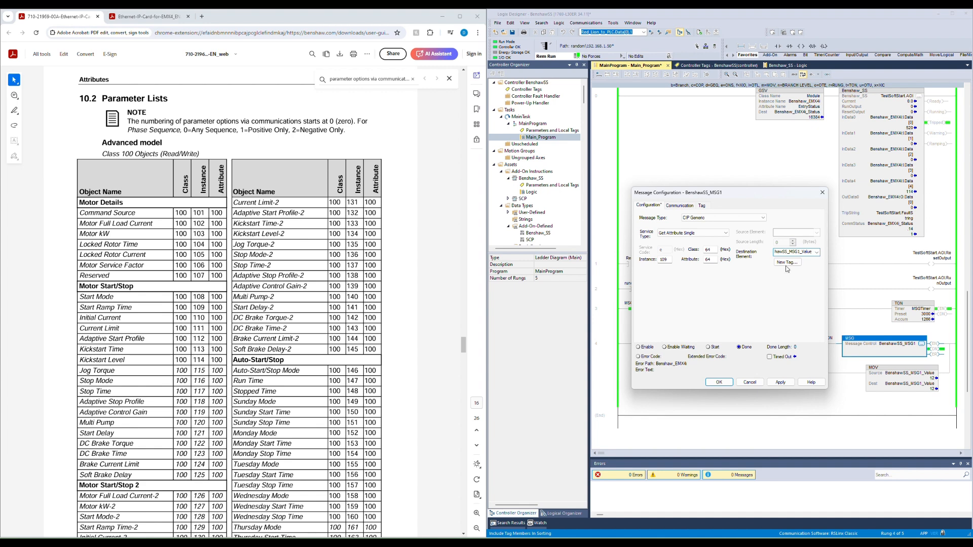
{"action": "left_click", "coordinate": [816, 252]}
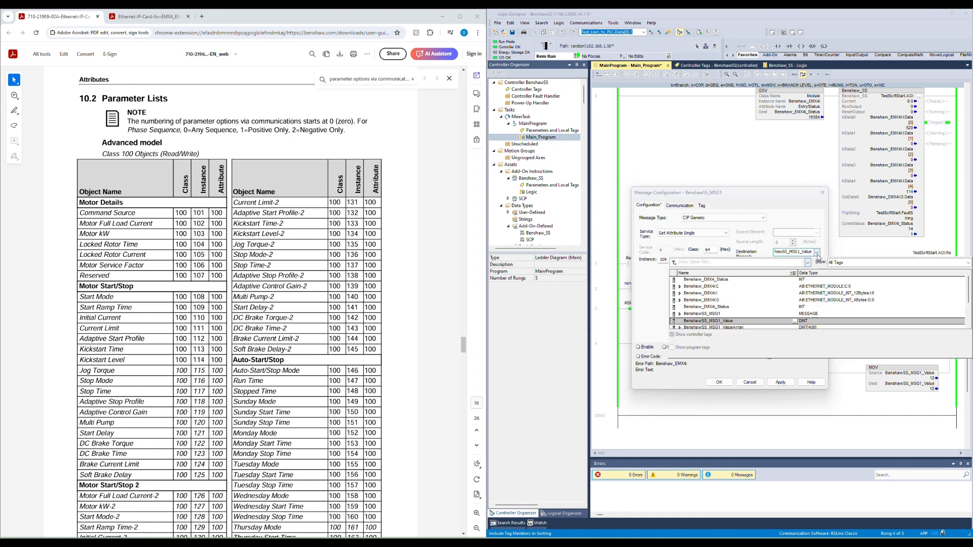
{"action": "scroll", "coordinate": [793, 324], "scroll_direction": "down", "scroll_amount": 1}
{"action": "left_click", "coordinate": [793, 322]}
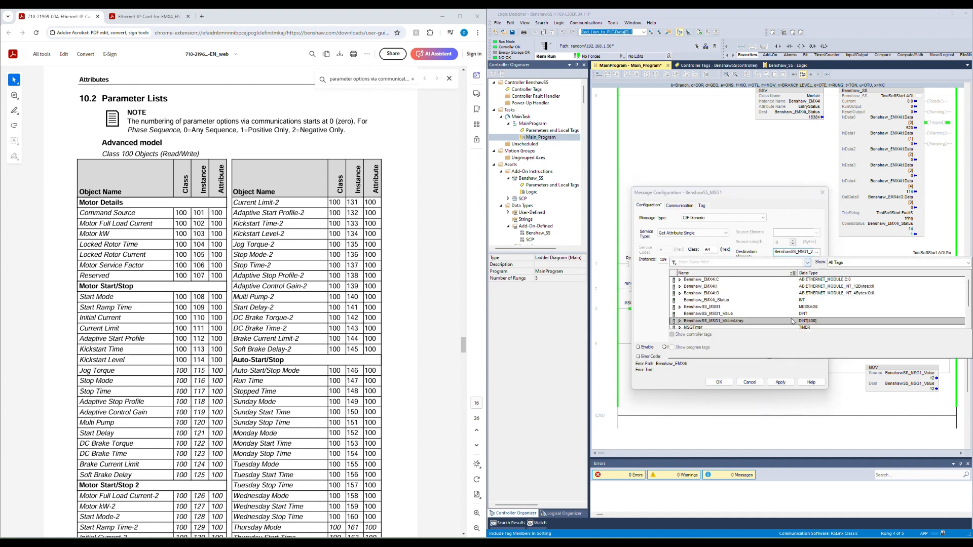
{"action": "double_click", "coordinate": [801, 321]}
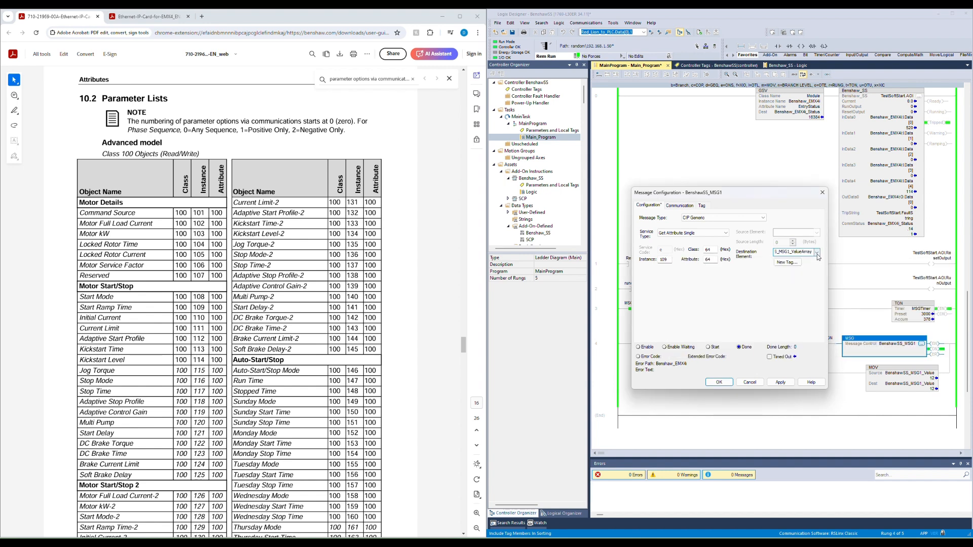
{"action": "type", "text": "[4]"}
{"action": "left_click", "coordinate": [780, 382]}
{"action": "left_click", "coordinate": [724, 386]}
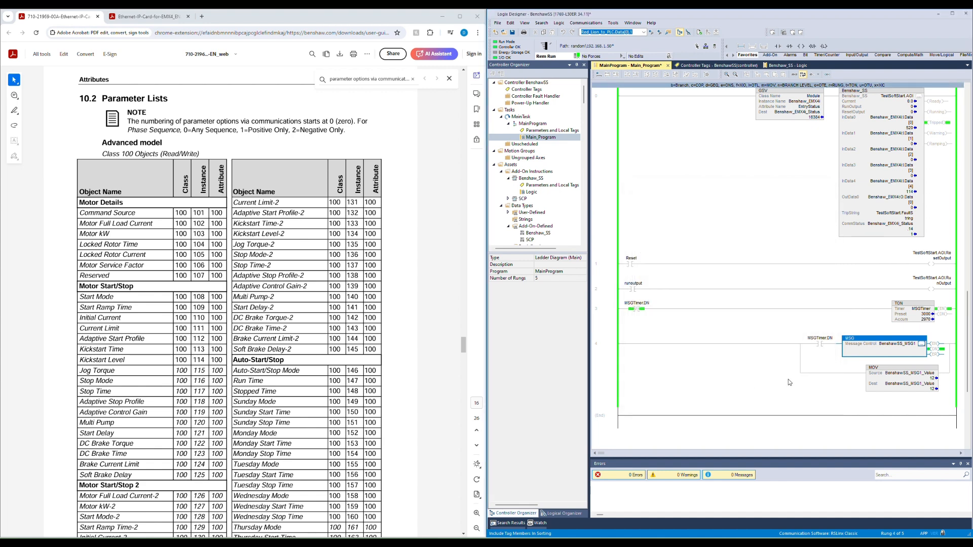
Step: Copy and paste the MOV instruction on the message rung
{"action": "double_click", "coordinate": [616, 358]}
{"action": "left_click", "coordinate": [918, 369]}
{"action": "key", "text": "ctrl+c"}
{"action": "key", "text": "ctrl+v"}
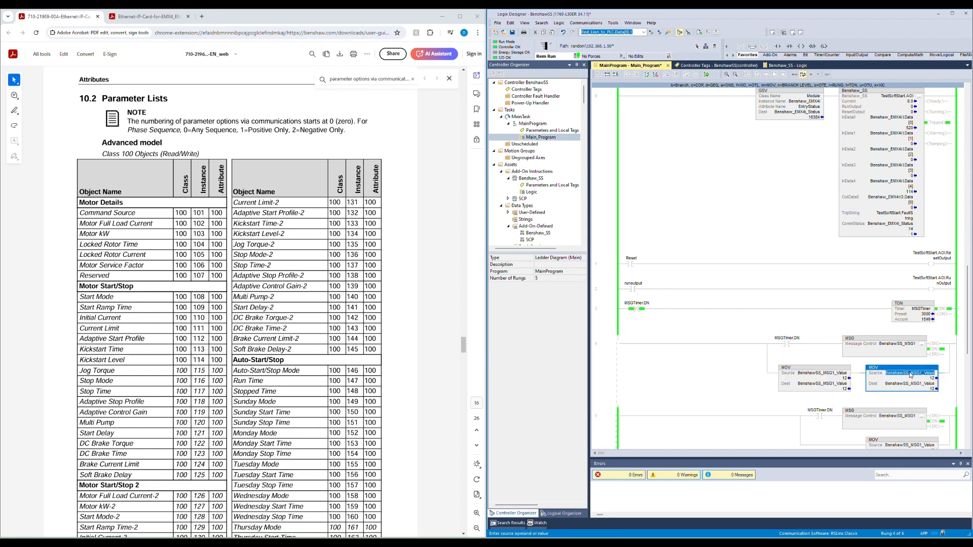
Step: Set the MOV source to BenshawSS_MSG1_ValueArray[4]
{"action": "double_click", "coordinate": [920, 375]}
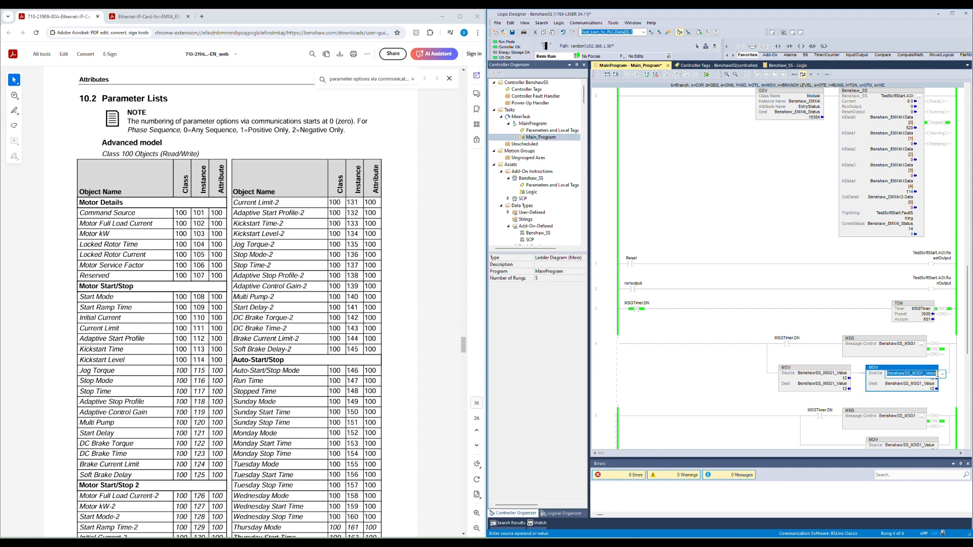
{"action": "type", "text": "alue.Array[4]"}
{"action": "key", "text": "Tab"}
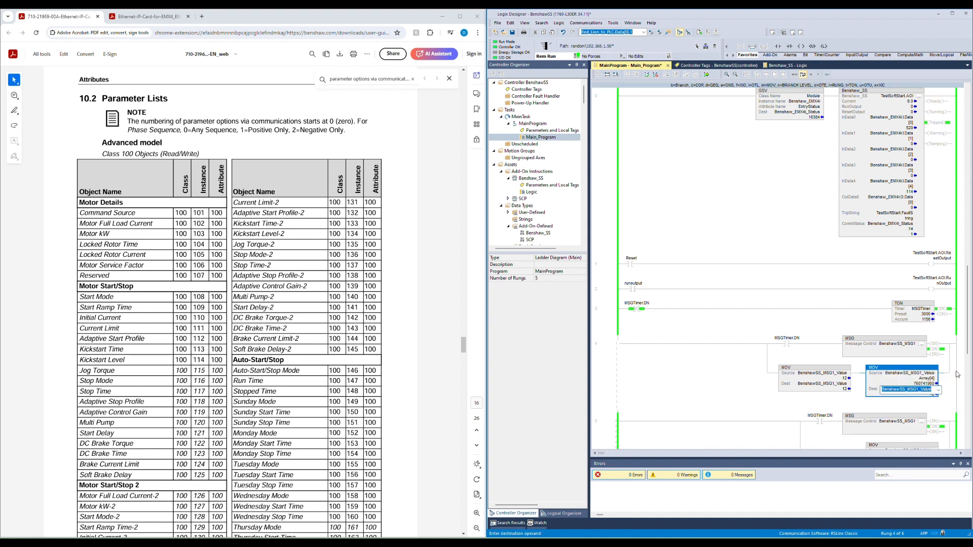
Step: Copy the MOV source tag into its destination and finalize all edits in the program
{"action": "left_click", "coordinate": [928, 375]}
{"action": "left_click_drag", "start_coordinate": [927, 375], "coordinate": [934, 389]}
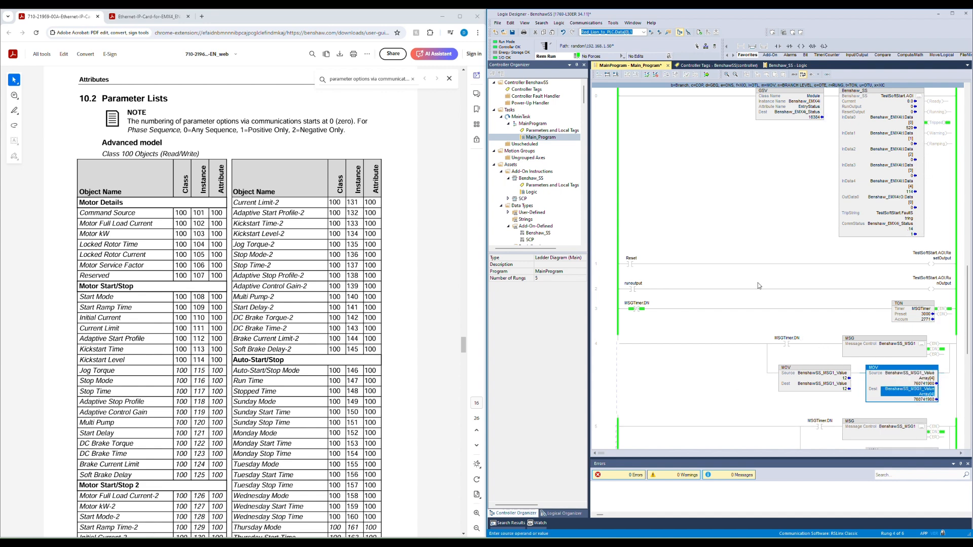
{"action": "left_click", "coordinate": [706, 75]}
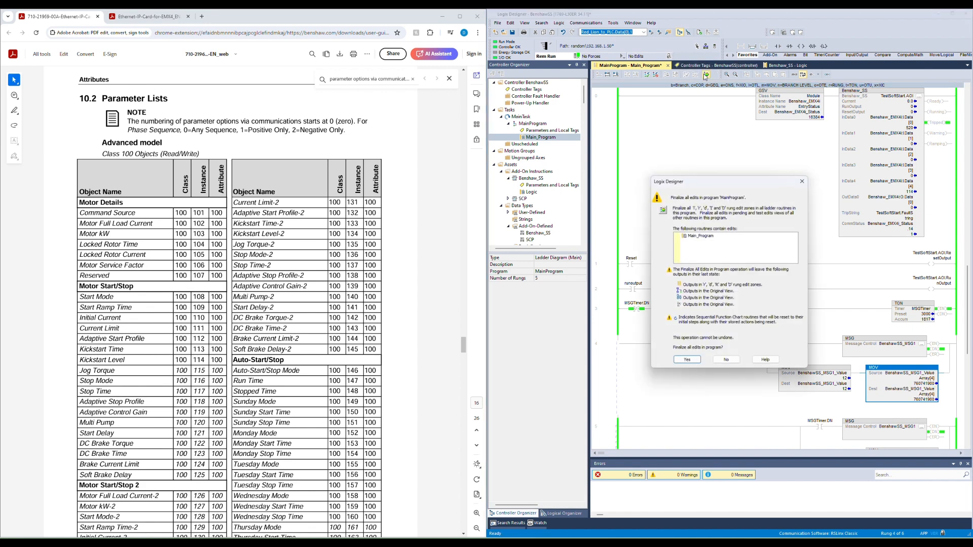
{"action": "key", "text": "Return"}
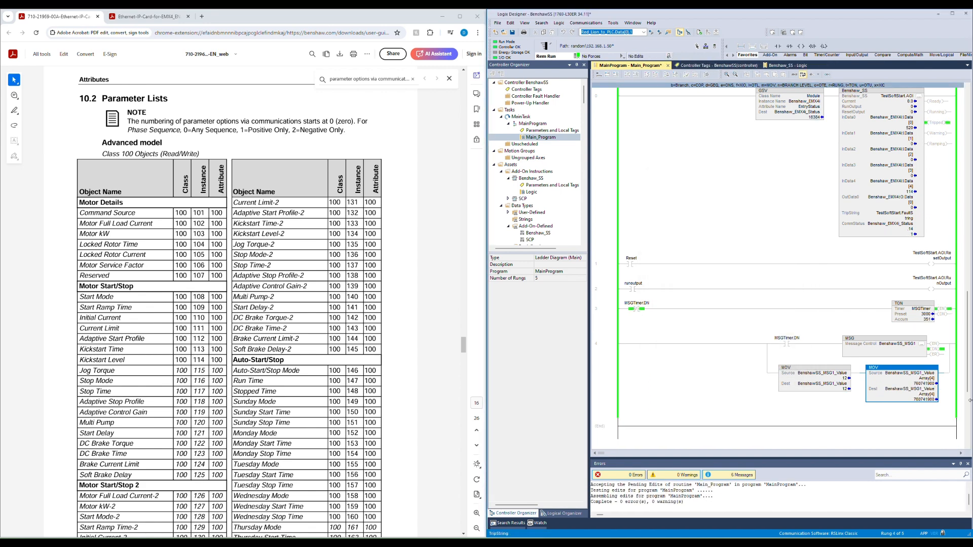
Step: Open the message configuration to inspect its destination element
{"action": "left_click", "coordinate": [925, 343]}
{"action": "left_click", "coordinate": [923, 344]}
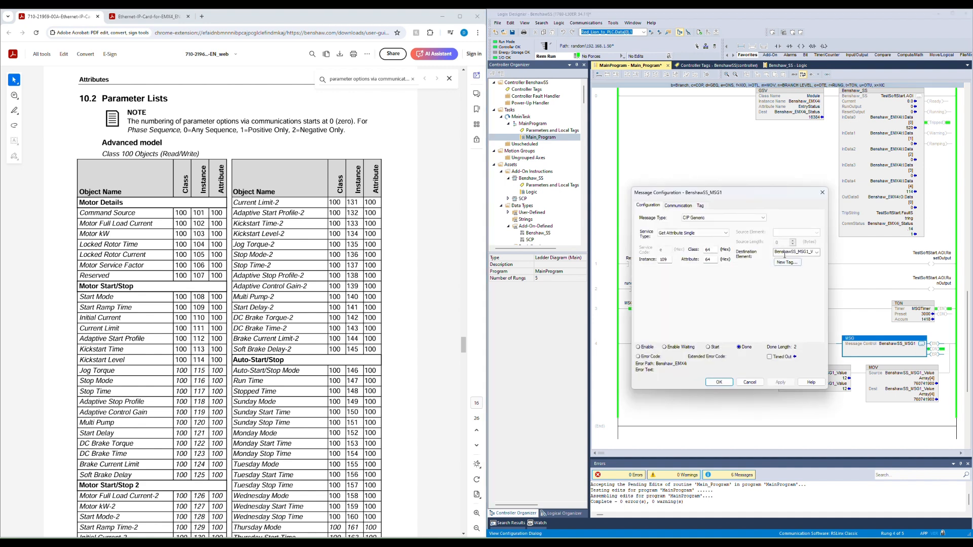
{"action": "left_click_drag", "start_coordinate": [788, 252], "coordinate": [818, 257]}
{"action": "left_click", "coordinate": [795, 252]}
{"action": "left_click", "coordinate": [719, 382]}
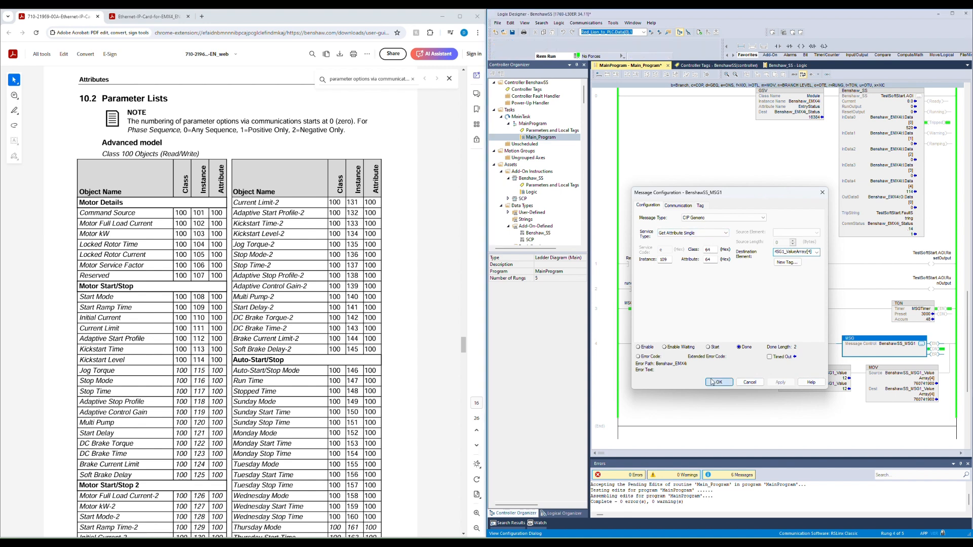
Step: Change the MOV destination's array index to 0
{"action": "left_click", "coordinate": [919, 384]}
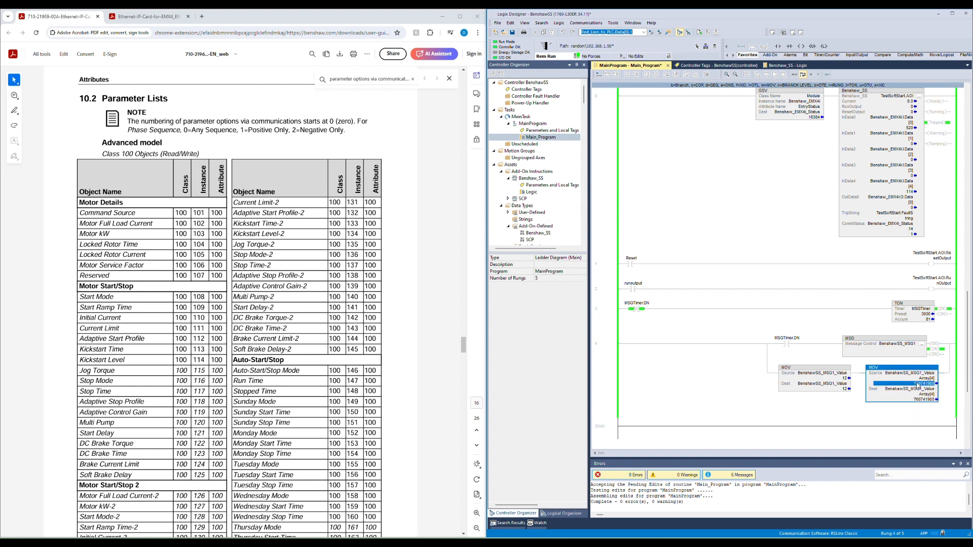
{"action": "double_click", "coordinate": [917, 385]}
{"action": "type", "text": "0"}
{"action": "key", "text": "Return"}
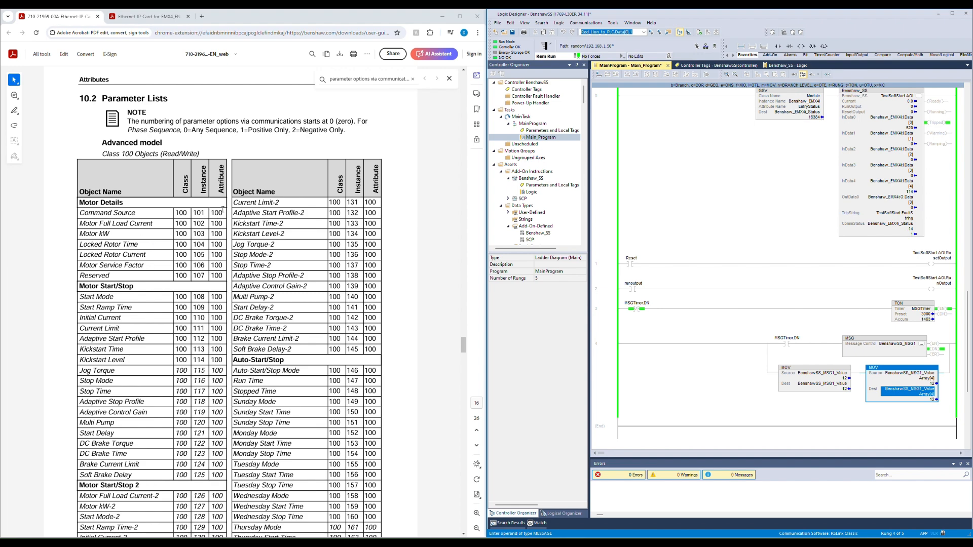
Step: Scroll through the manual's class 100 and class 101 parameter tables
{"action": "scroll", "coordinate": [174, 327], "scroll_direction": "down", "scroll_amount": 3}
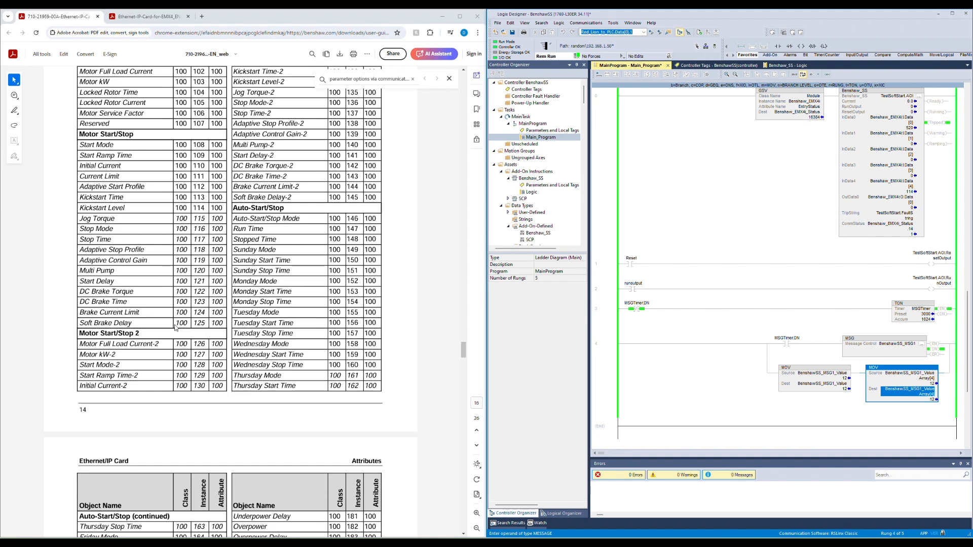
{"action": "scroll", "coordinate": [175, 327], "scroll_direction": "down", "scroll_amount": 7}
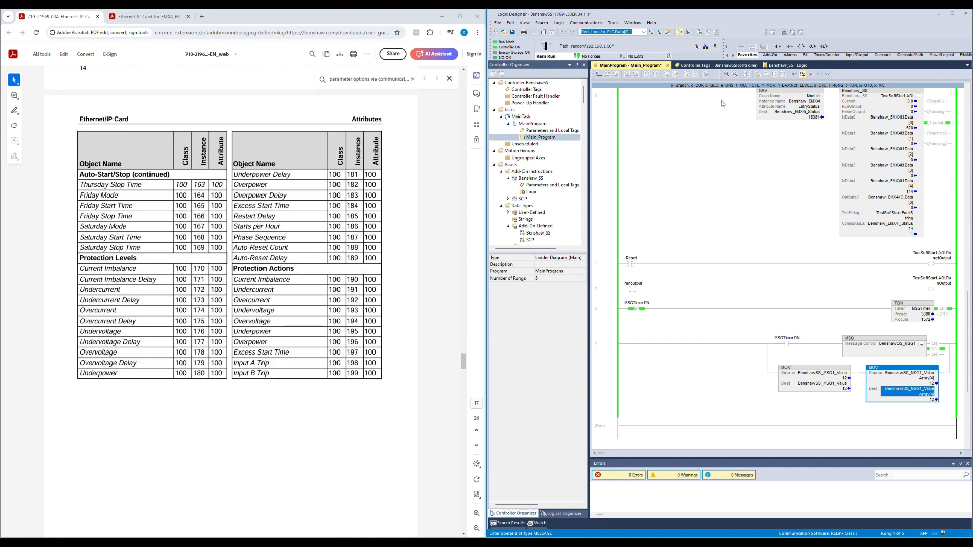
{"action": "scroll", "coordinate": [267, 274], "scroll_direction": "down", "scroll_amount": 5}
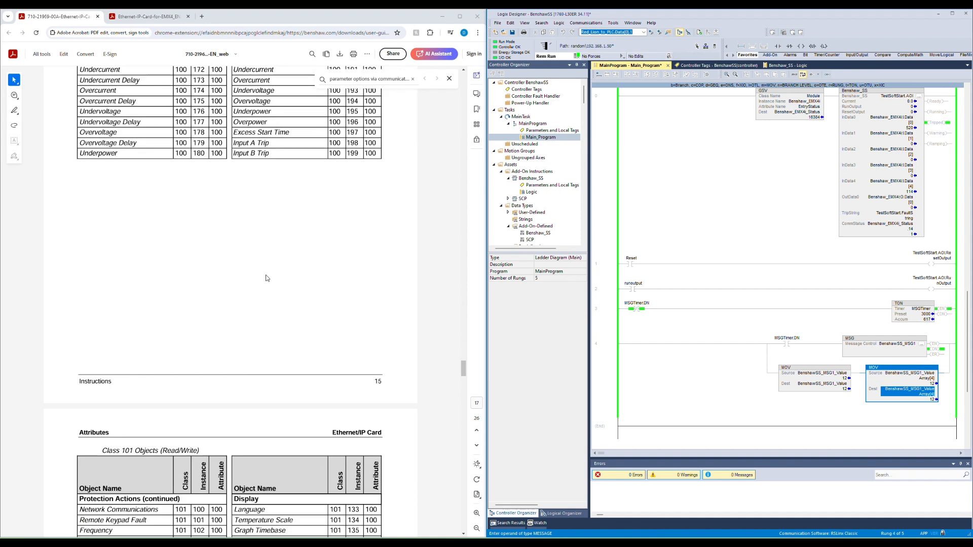
{"action": "scroll", "coordinate": [269, 282], "scroll_direction": "down", "scroll_amount": 2}
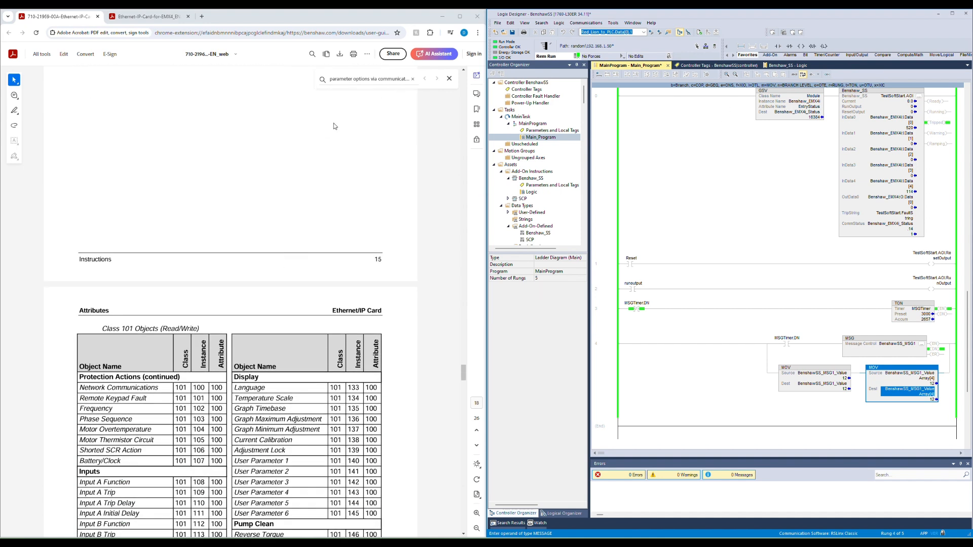